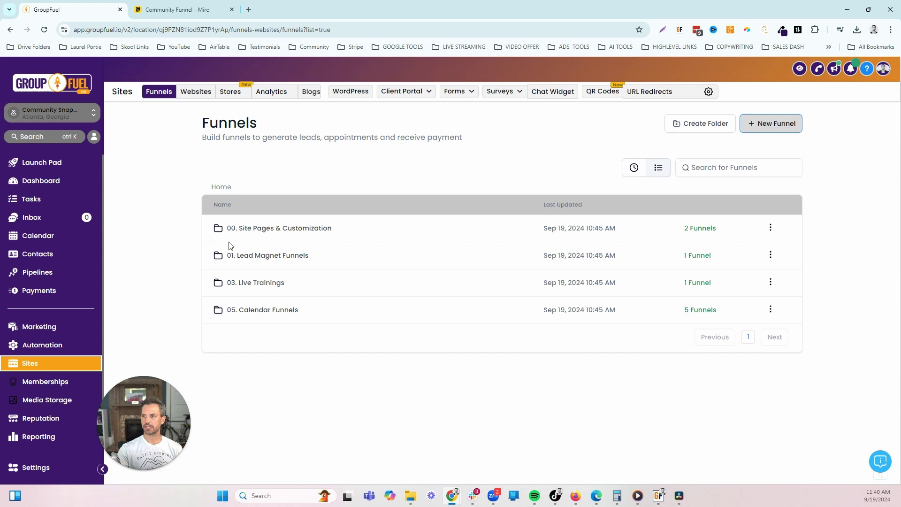
- Open the High Ticket Funnel inside the 01. Lead Magnet Funnels folder
{"action": "left_click", "coordinate": [269, 233]}
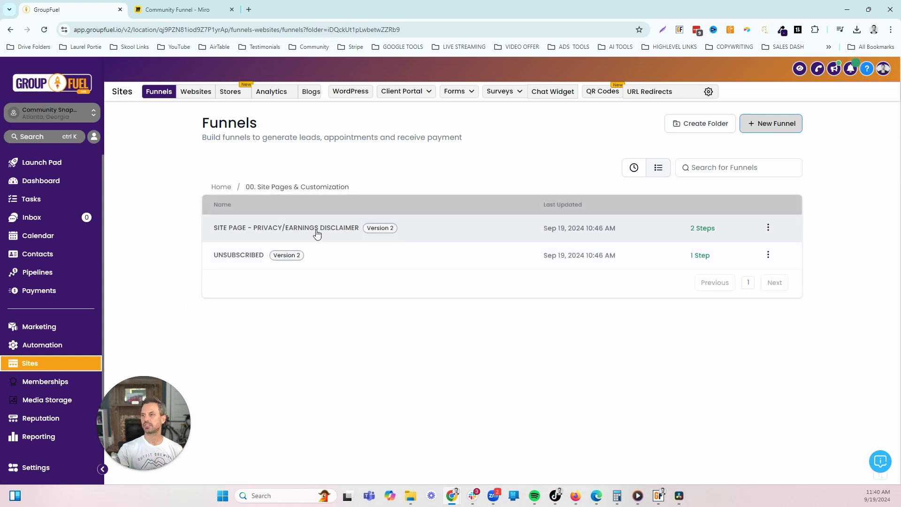
{"action": "left_click", "coordinate": [221, 187]}
{"action": "left_click", "coordinate": [224, 239]}
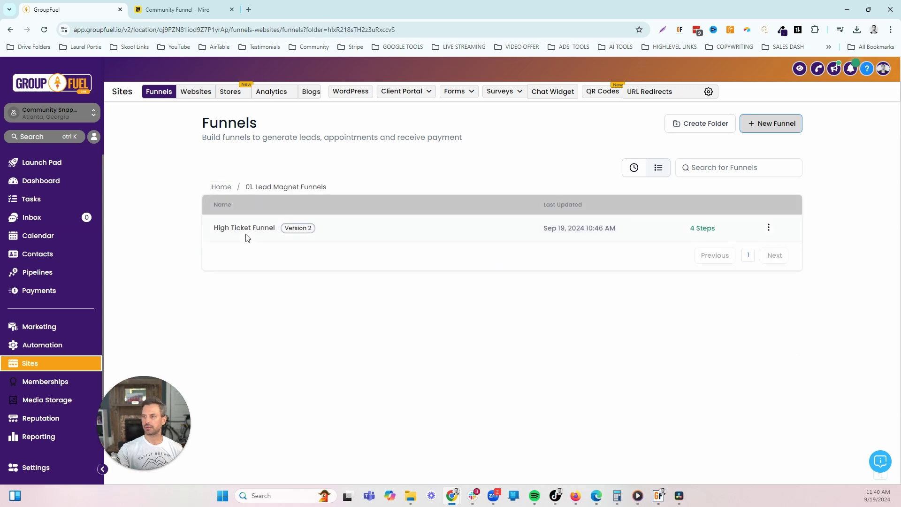
{"action": "left_click", "coordinate": [247, 238]}
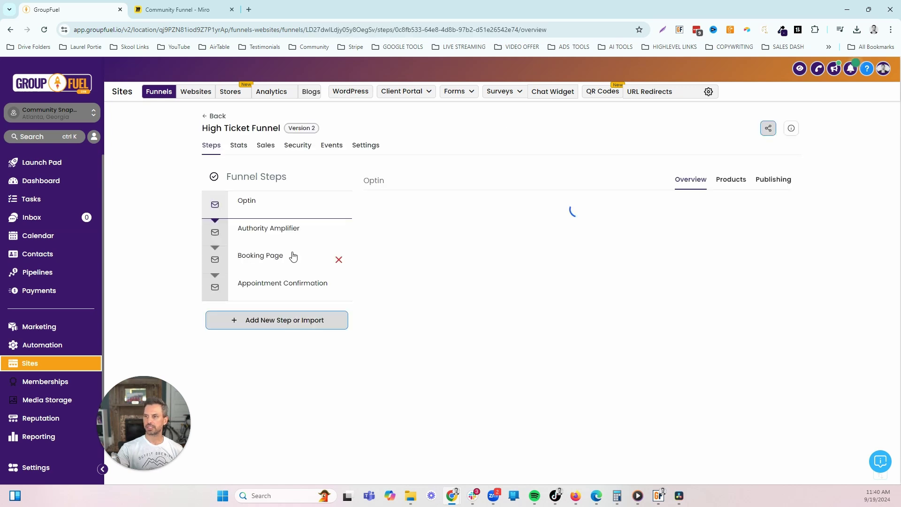
- Preview the Optin, Authority Amplifier, Booking Page and Appointment Confirmation steps in new tabs
{"action": "left_click", "coordinate": [455, 363]}
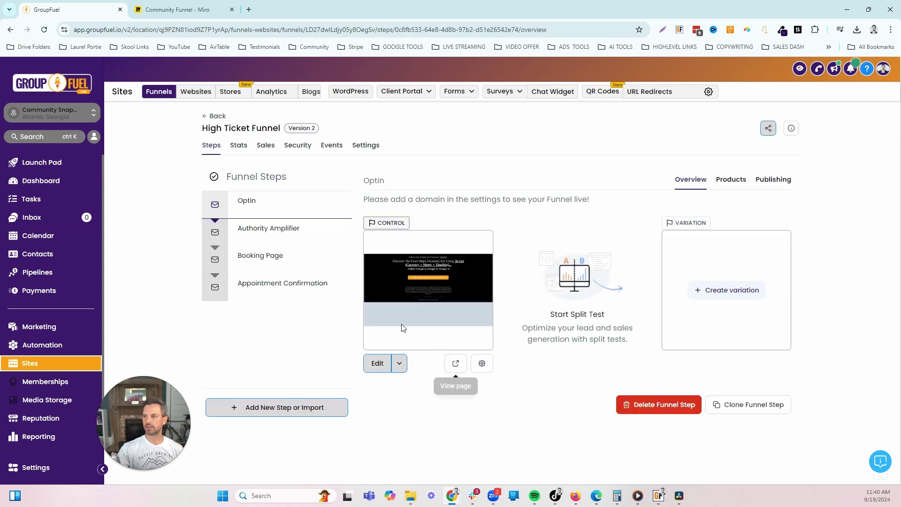
{"action": "left_click", "coordinate": [279, 238]}
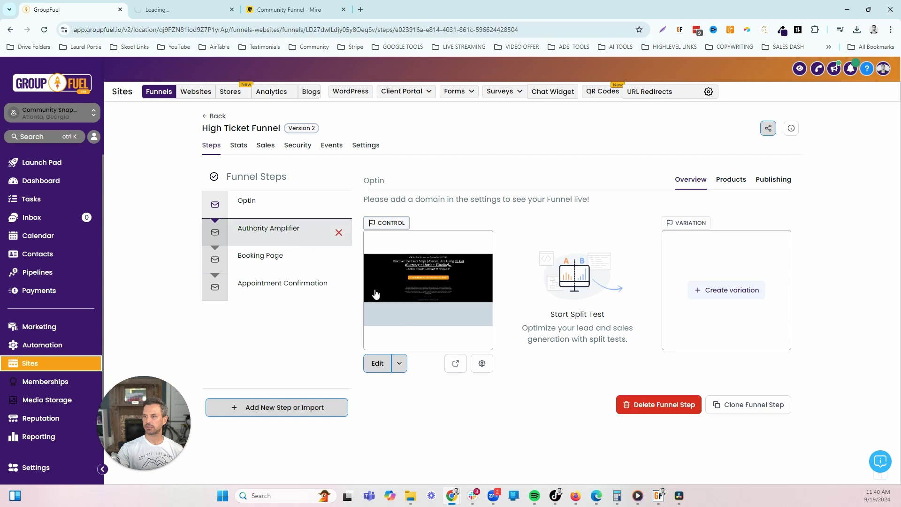
{"action": "left_click", "coordinate": [459, 365]}
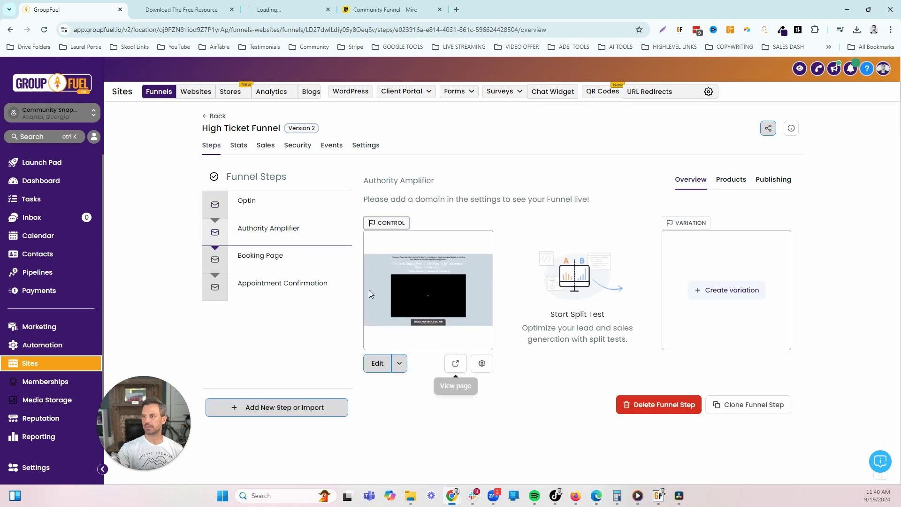
{"action": "left_click", "coordinate": [277, 256]}
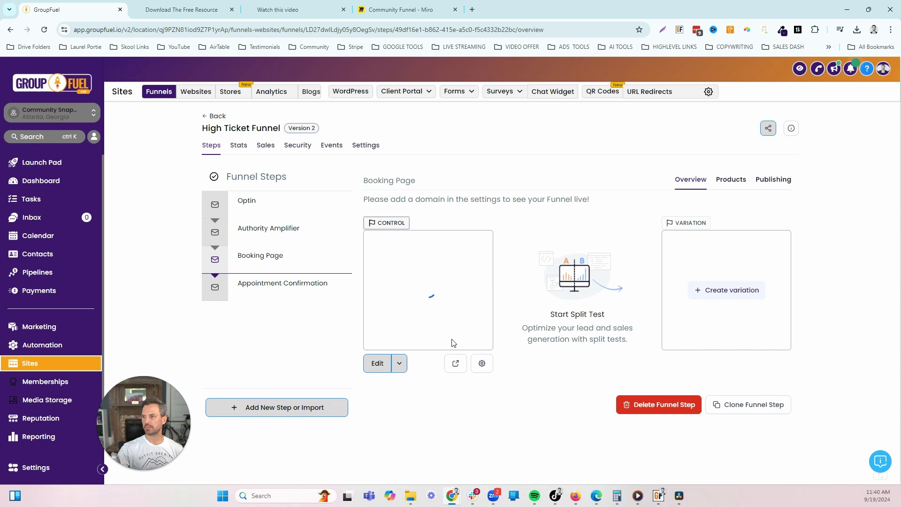
{"action": "left_click", "coordinate": [456, 363]}
{"action": "left_click", "coordinate": [282, 283]}
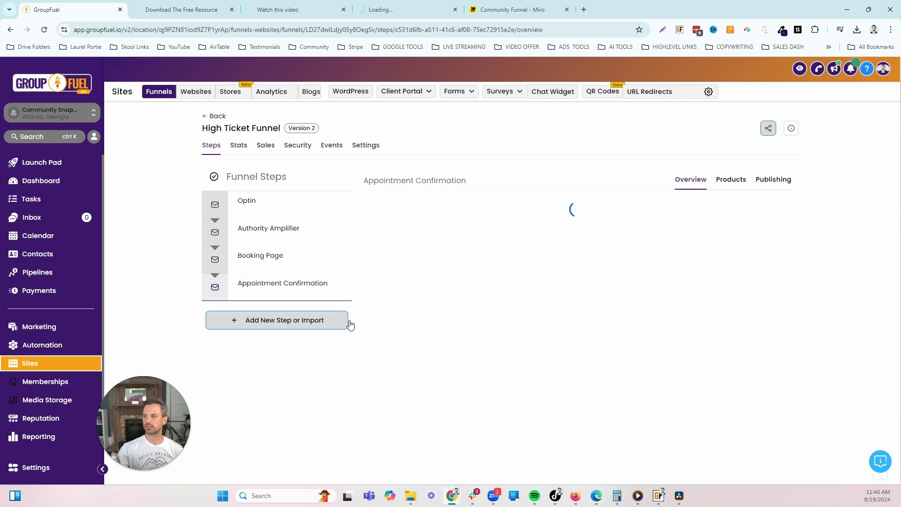
{"action": "left_click", "coordinate": [455, 364]}
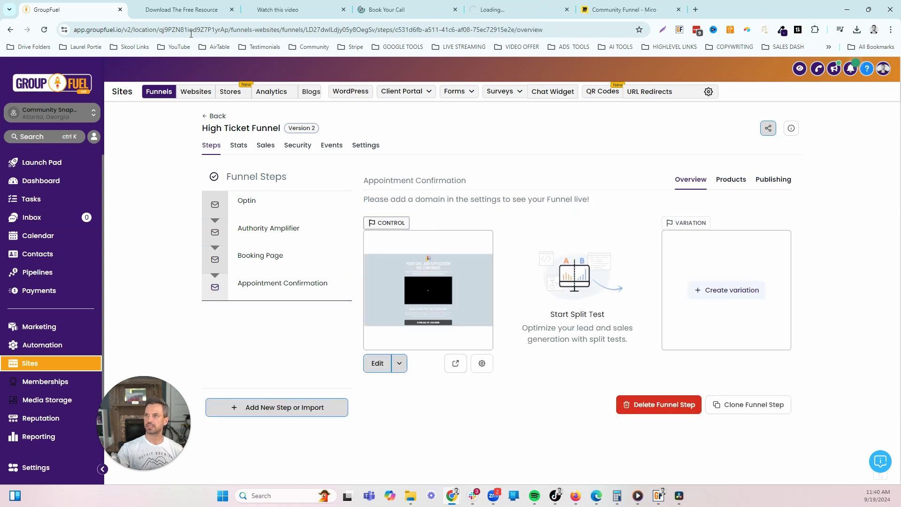
{"action": "left_click", "coordinate": [184, 13]}
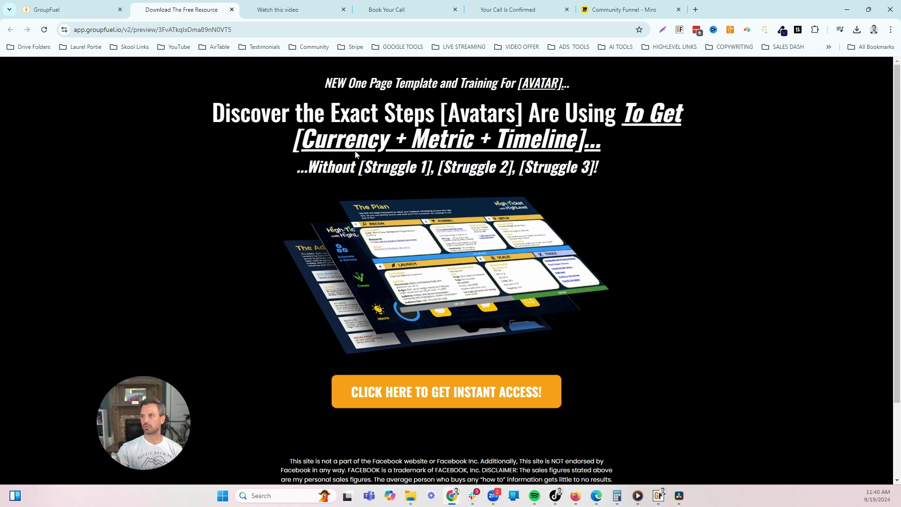
{"action": "left_click", "coordinate": [422, 391]}
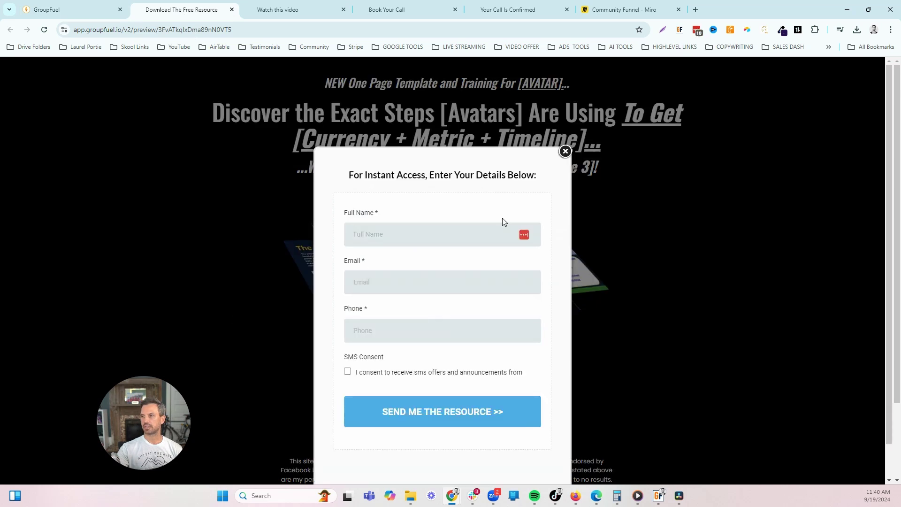
{"action": "left_click", "coordinate": [565, 151]}
{"action": "left_click", "coordinate": [283, 15]}
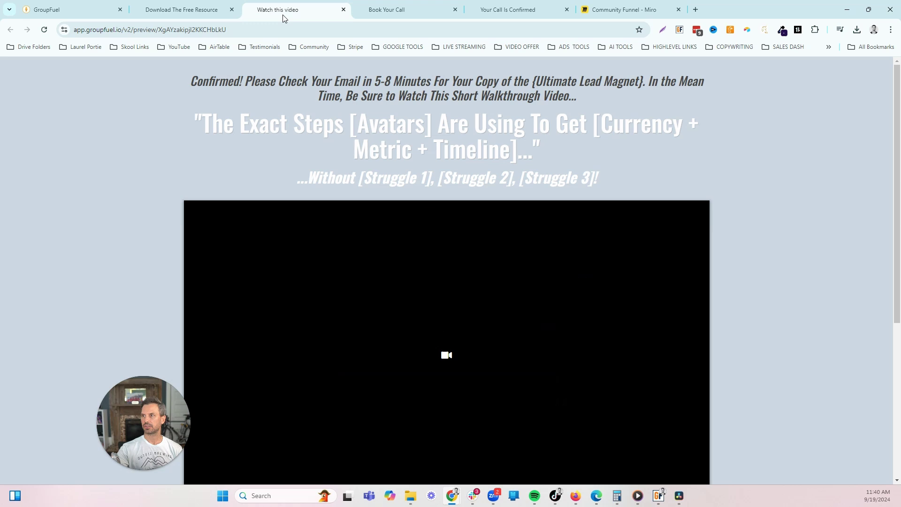
{"action": "scroll", "coordinate": [226, 142], "scroll_direction": "down", "scroll_amount": 1}
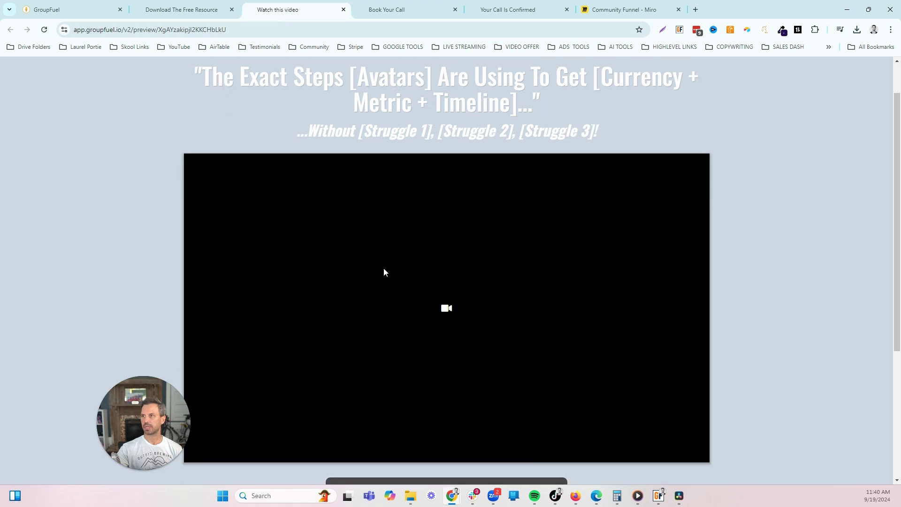
{"action": "scroll", "coordinate": [361, 278], "scroll_direction": "down", "scroll_amount": 1}
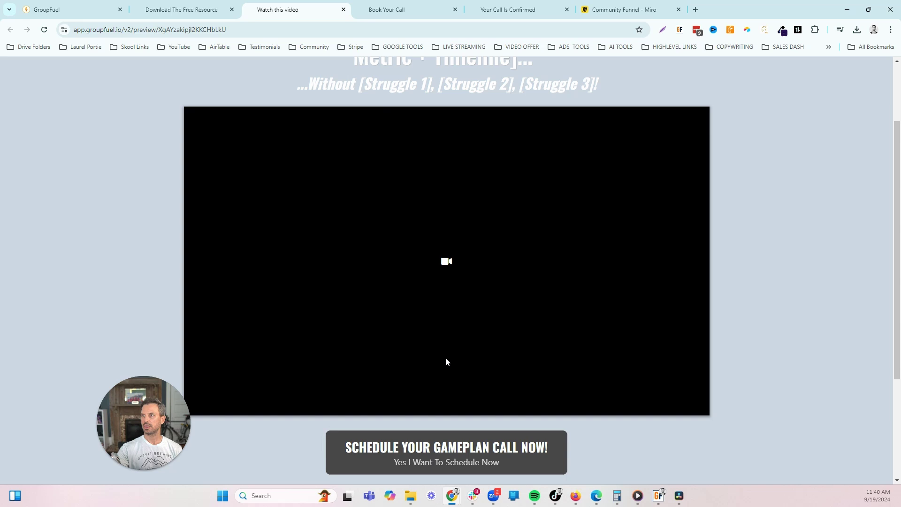
{"action": "left_click", "coordinate": [375, 9]}
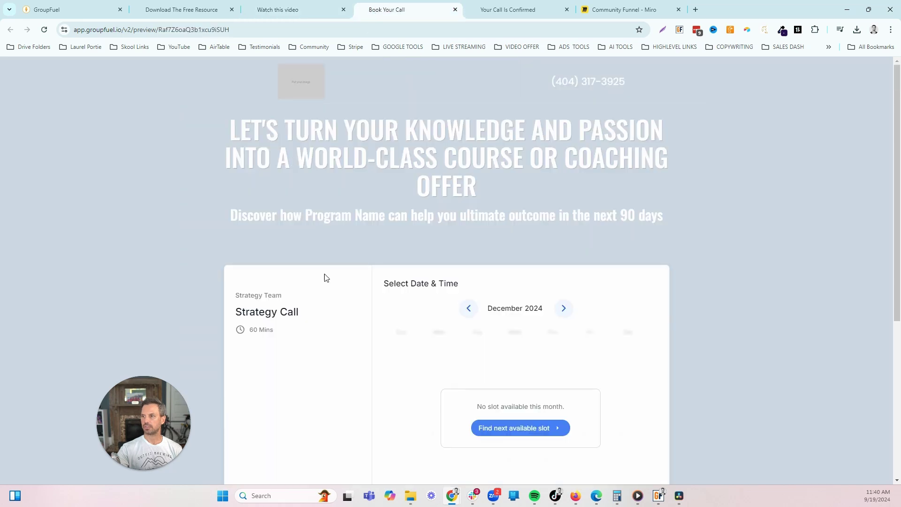
{"action": "scroll", "coordinate": [378, 244], "scroll_direction": "down", "scroll_amount": 2}
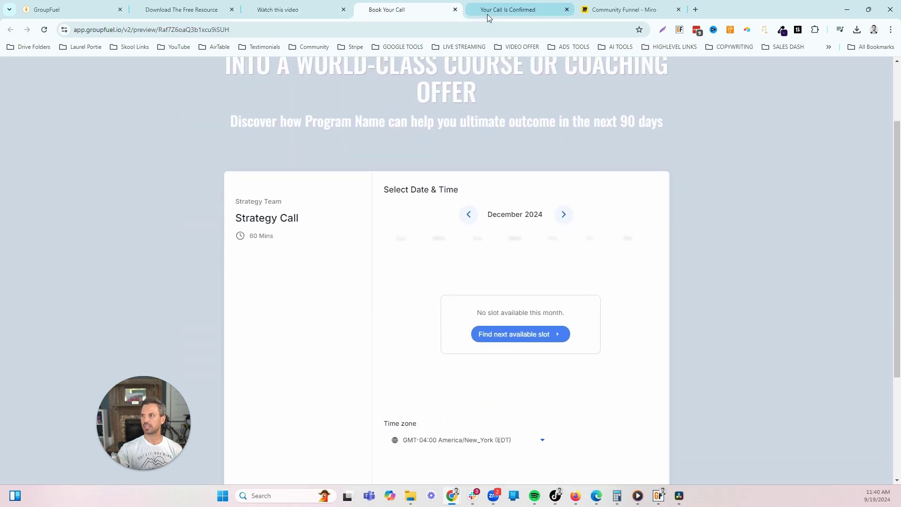
{"action": "left_click", "coordinate": [490, 10]}
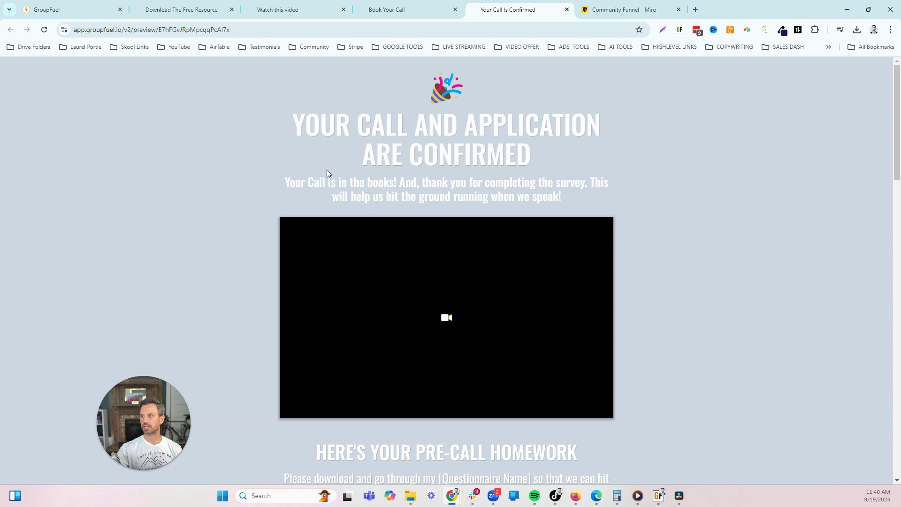
{"action": "scroll", "coordinate": [247, 262], "scroll_direction": "down", "scroll_amount": 3}
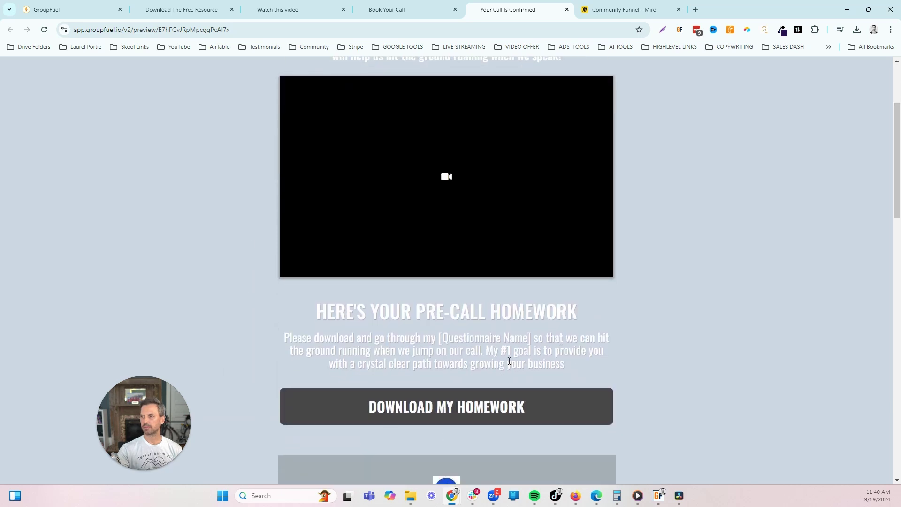
{"action": "scroll", "coordinate": [509, 361], "scroll_direction": "up", "scroll_amount": 2}
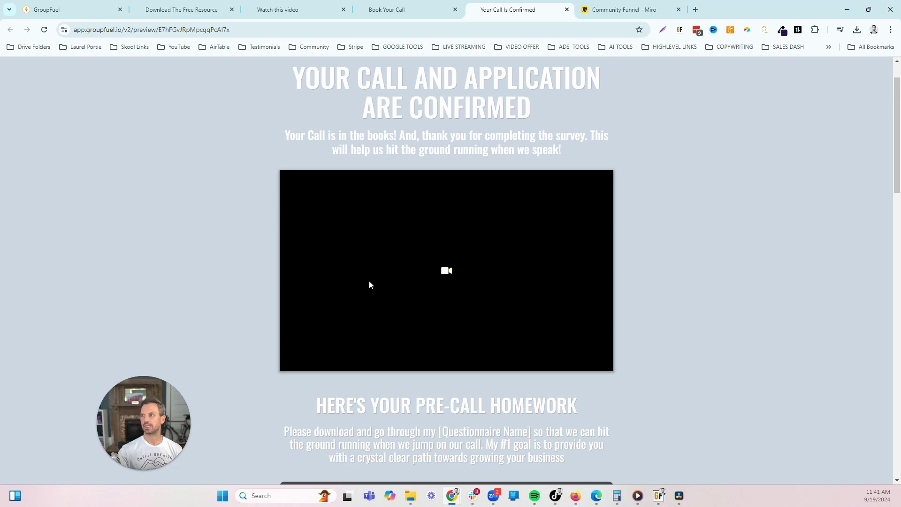
{"action": "left_click", "coordinate": [80, 13]}
{"action": "left_click", "coordinate": [215, 116]}
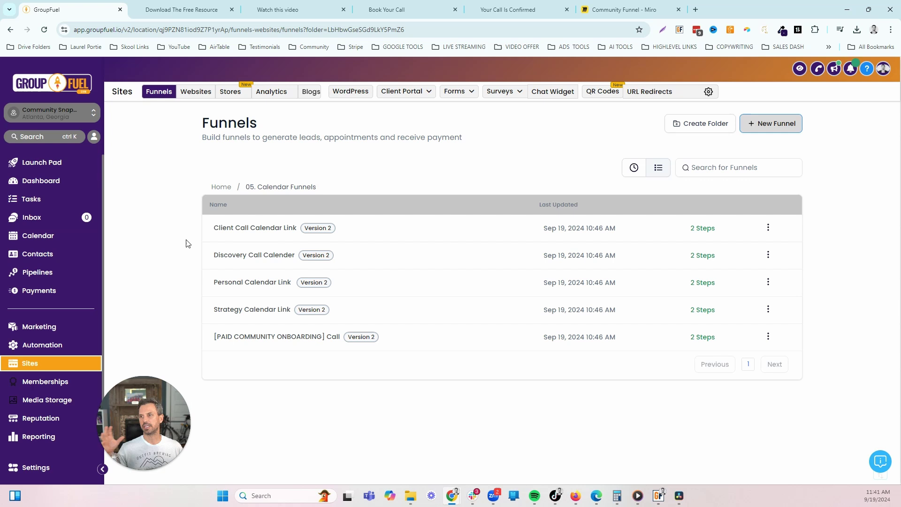
- View the Client Call Calendar Link funnel's domain notice, then return to the top-level funnel folders
{"action": "left_click", "coordinate": [254, 227]}
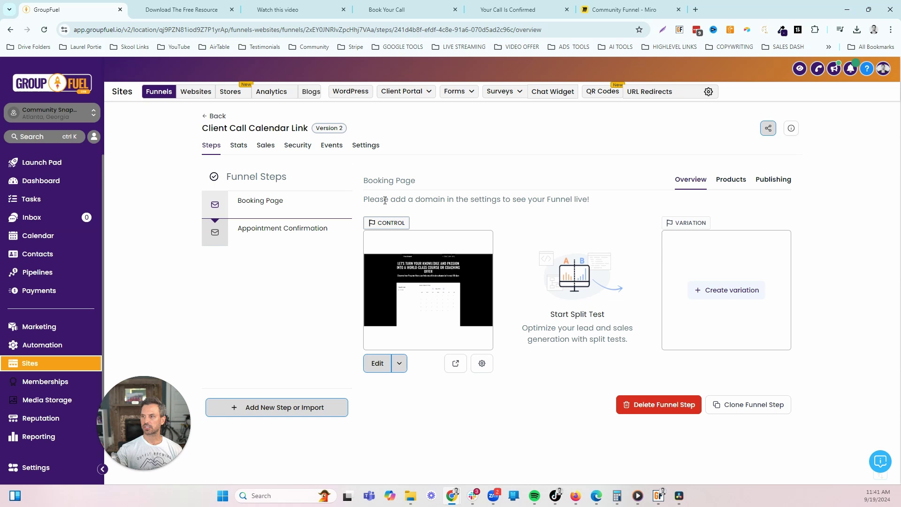
{"action": "left_click_drag", "start_coordinate": [364, 200], "coordinate": [457, 201]}
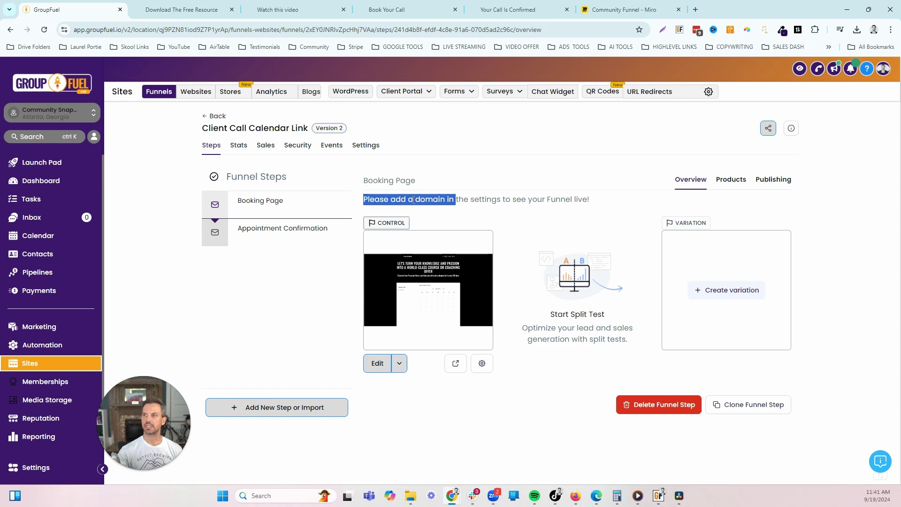
{"action": "left_click", "coordinate": [224, 118]}
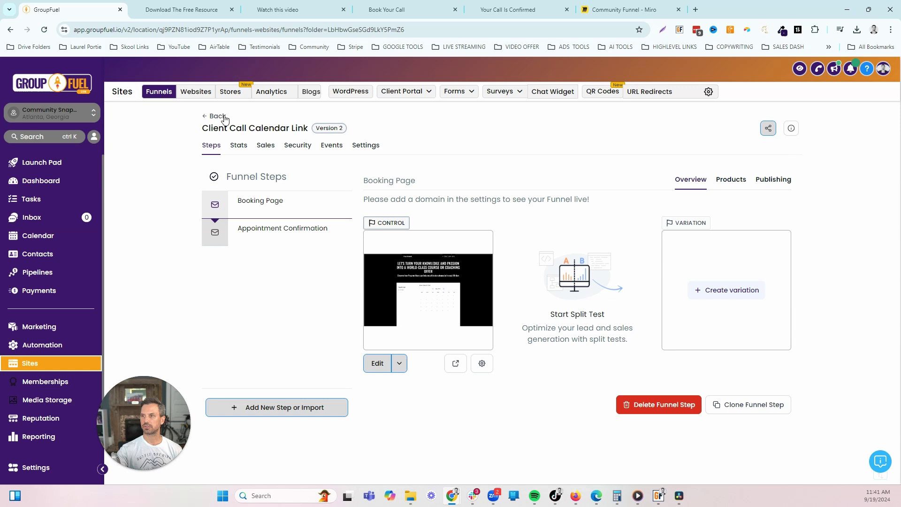
{"action": "left_click", "coordinate": [217, 188]}
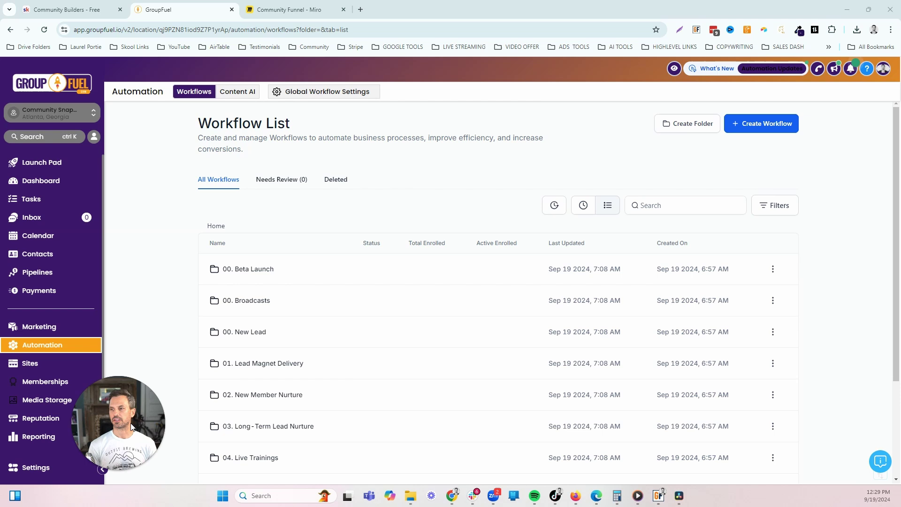
- Check 00. Beta Launch, then open the YOUTUBE BROADCAST - [VIDEO TITLE] workflow from 00. Broadcasts
{"action": "left_click", "coordinate": [245, 270]}
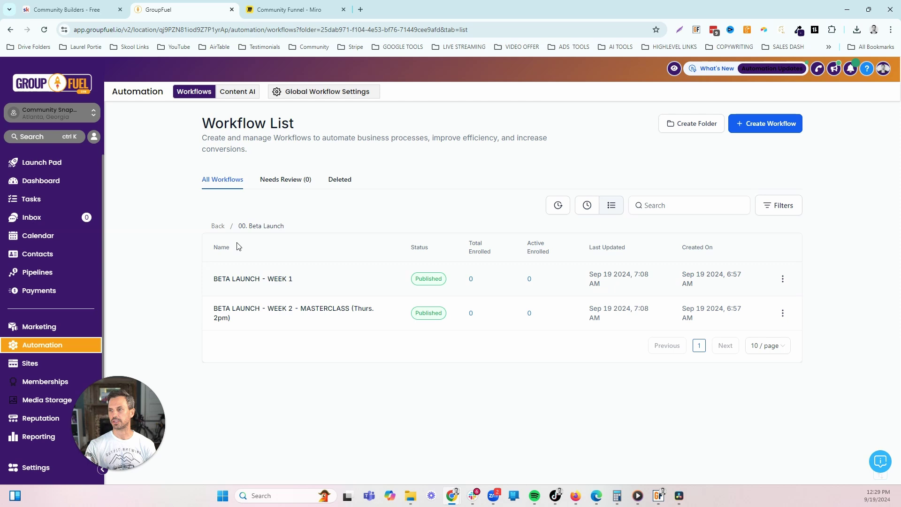
{"action": "left_click", "coordinate": [217, 226]}
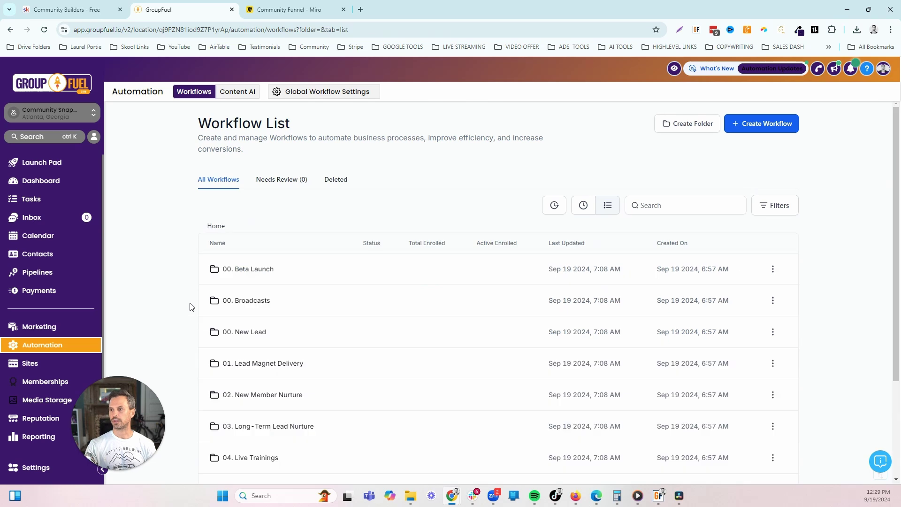
{"action": "left_click", "coordinate": [253, 303]}
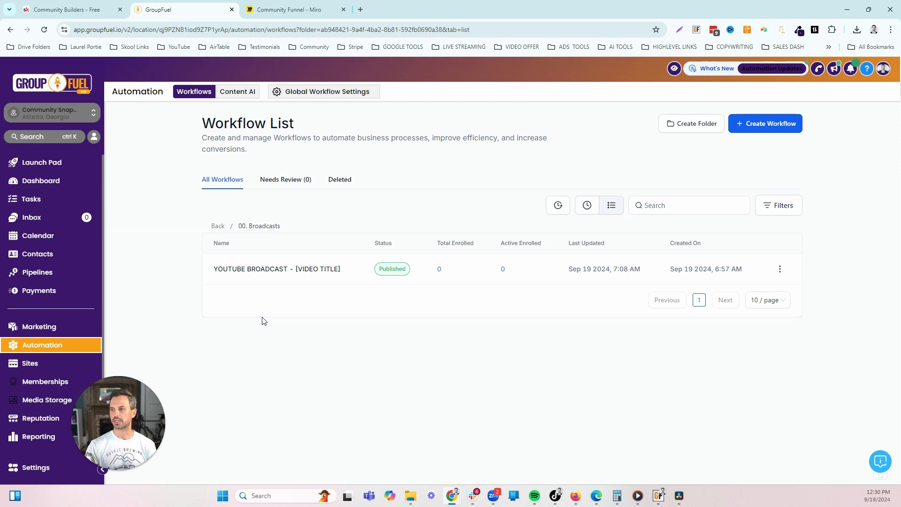
{"action": "left_click", "coordinate": [275, 272]}
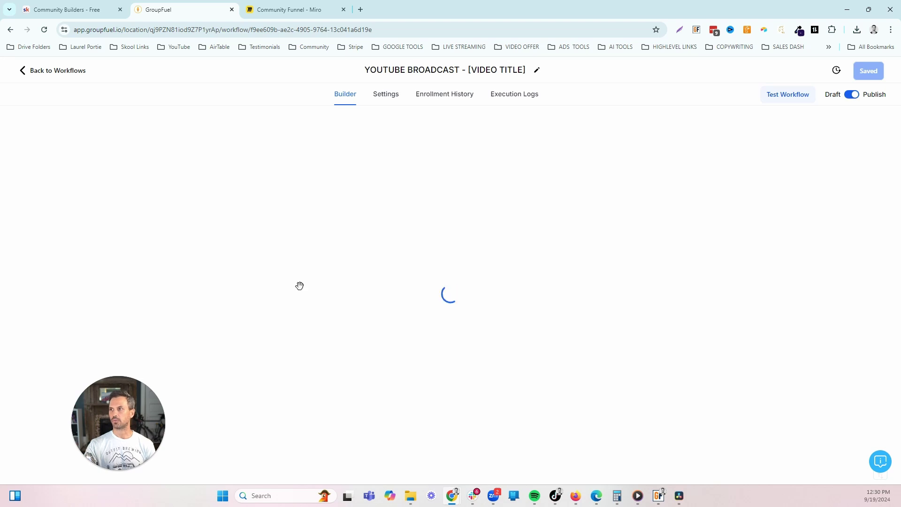
{"action": "left_click_drag", "start_coordinate": [300, 284], "coordinate": [239, 268]}
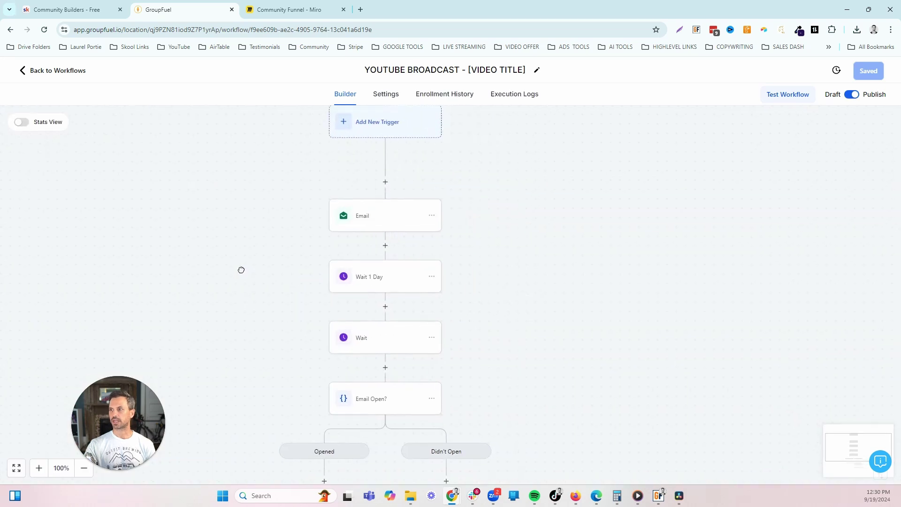
{"action": "left_click", "coordinate": [387, 225]}
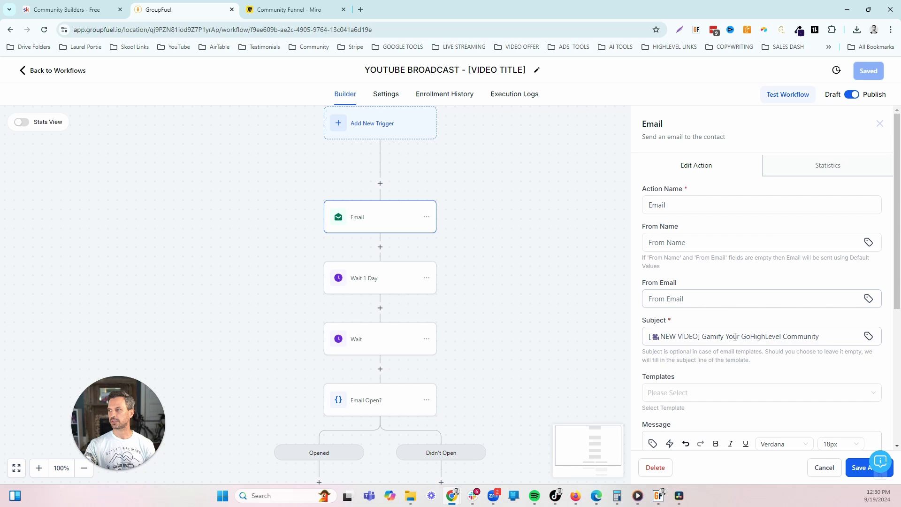
{"action": "scroll", "coordinate": [736, 328], "scroll_direction": "down", "scroll_amount": 4}
{"action": "scroll", "coordinate": [752, 376], "scroll_direction": "down", "scroll_amount": 5}
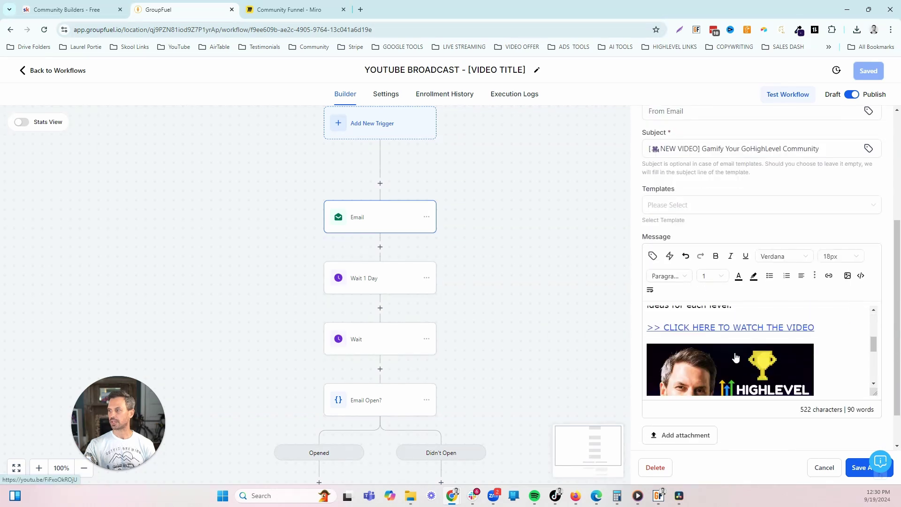
{"action": "scroll", "coordinate": [732, 350], "scroll_direction": "down", "scroll_amount": 1}
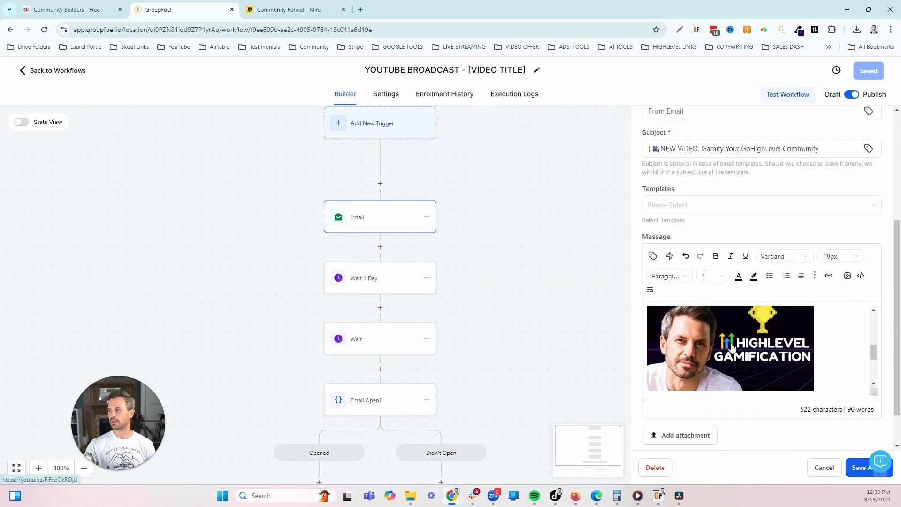
{"action": "left_click", "coordinate": [819, 468]}
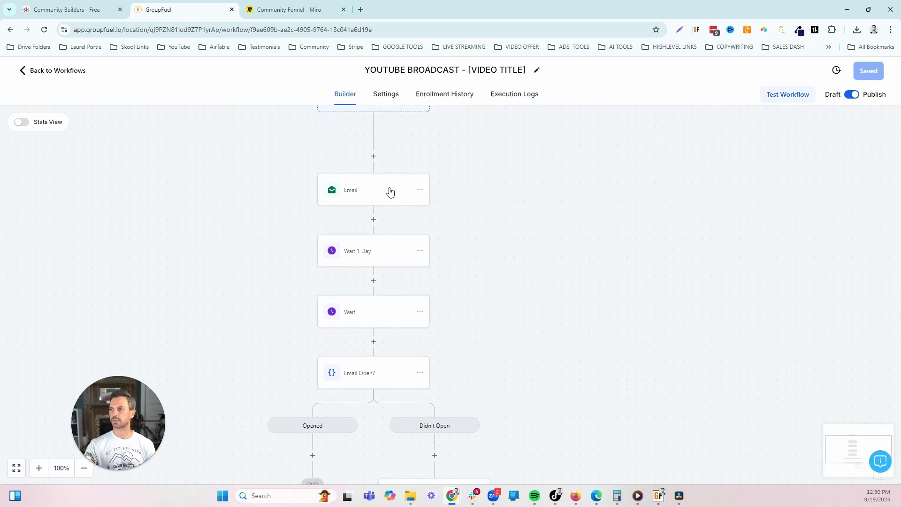
{"action": "left_click_drag", "start_coordinate": [459, 277], "coordinate": [449, 223]}
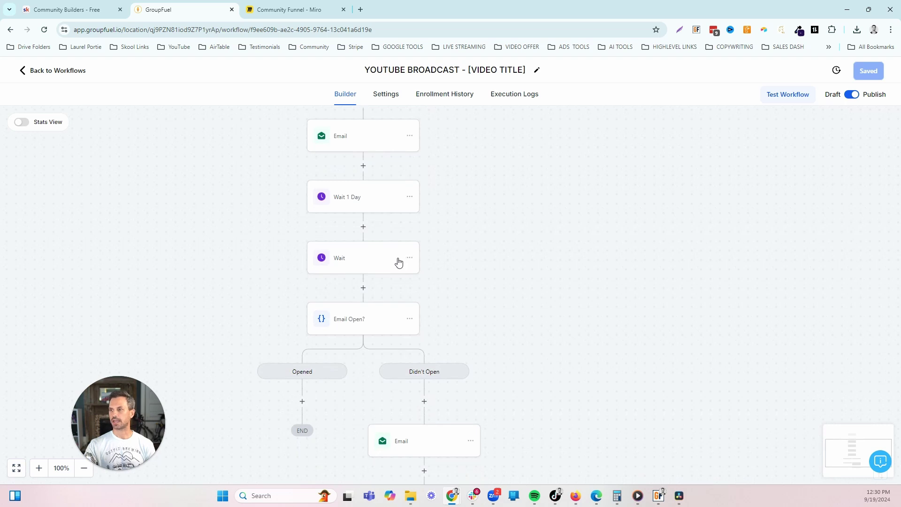
{"action": "left_click_drag", "start_coordinate": [468, 271], "coordinate": [437, 215]}
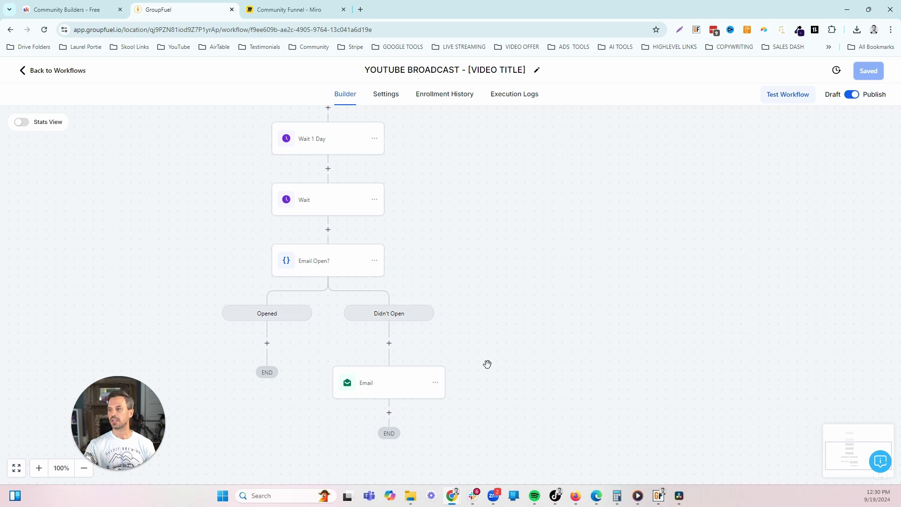
{"action": "scroll", "coordinate": [568, 254], "scroll_direction": "up", "scroll_amount": 2}
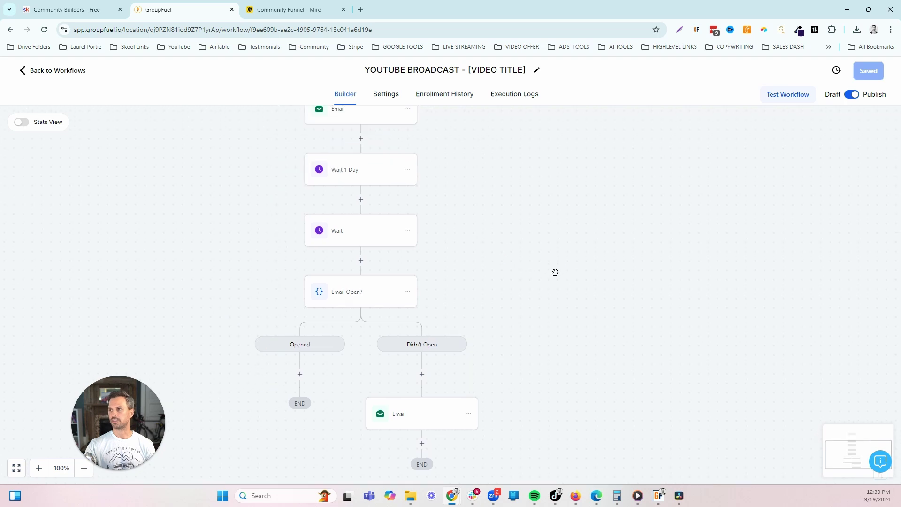
- Exit the broadcast workflow, glance at its actions menu, and go back to the top-level folders
{"action": "left_click", "coordinate": [75, 72]}
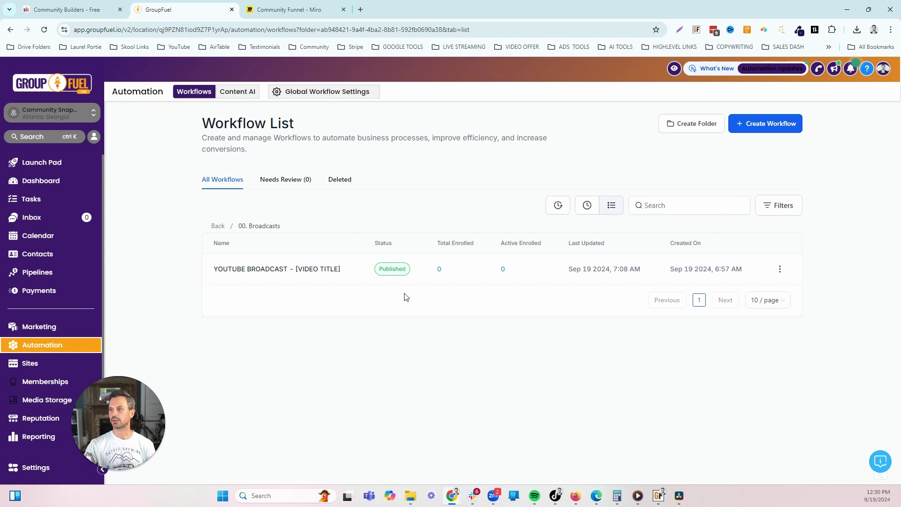
{"action": "left_click", "coordinate": [780, 270]}
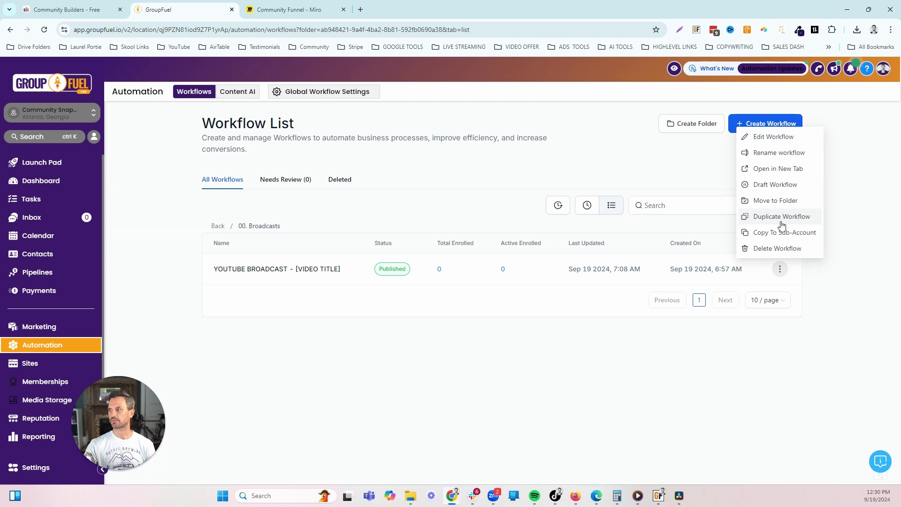
{"action": "left_click", "coordinate": [485, 357]}
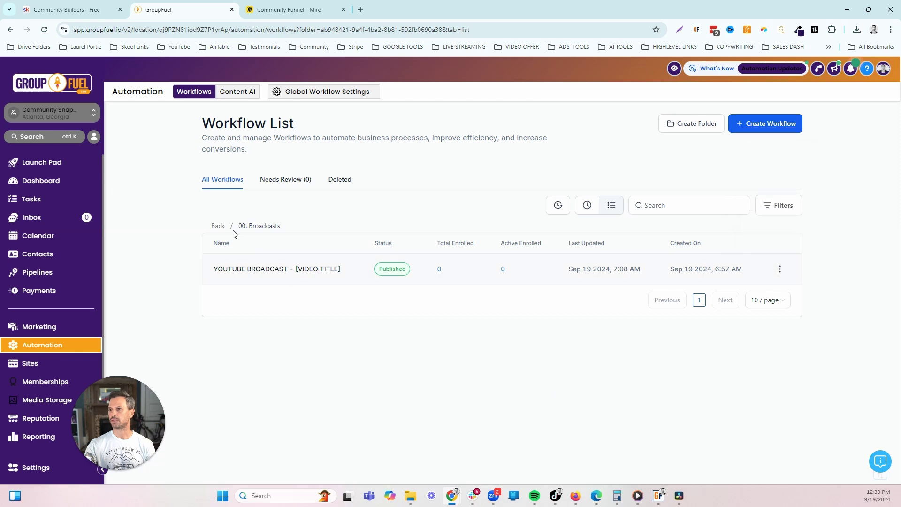
{"action": "left_click", "coordinate": [219, 226]}
{"action": "scroll", "coordinate": [253, 243], "scroll_direction": "down", "scroll_amount": 2}
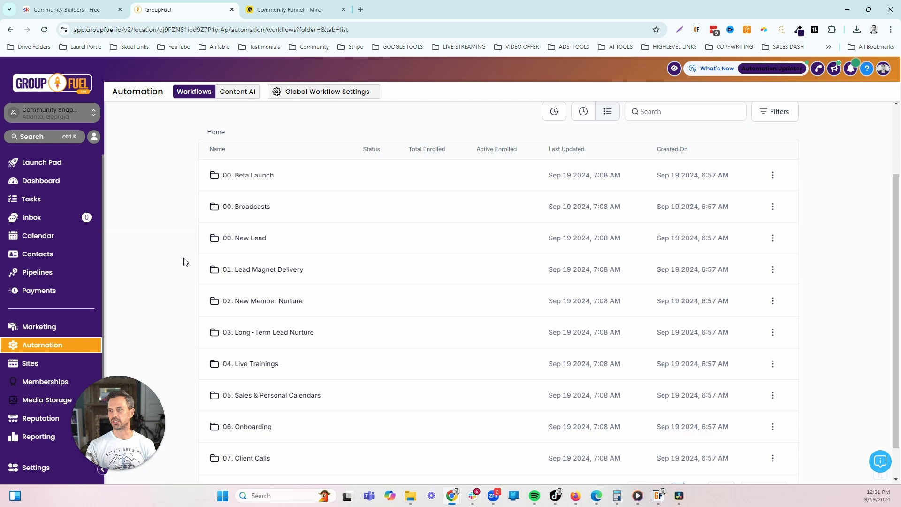
- Look inside 01. Lead Magnet Delivery, then open the 02. New Member Nurture folder
{"action": "scroll", "coordinate": [196, 260], "scroll_direction": "down", "scroll_amount": 1}
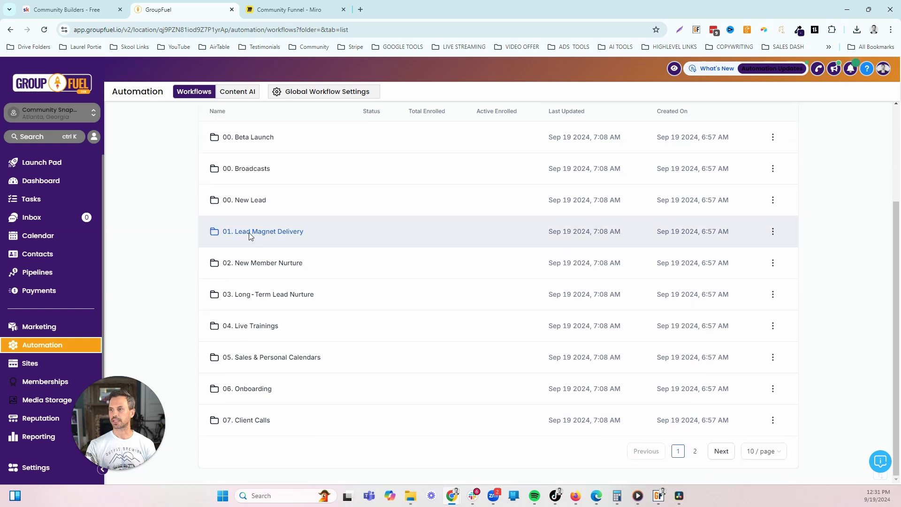
{"action": "left_click", "coordinate": [249, 233]}
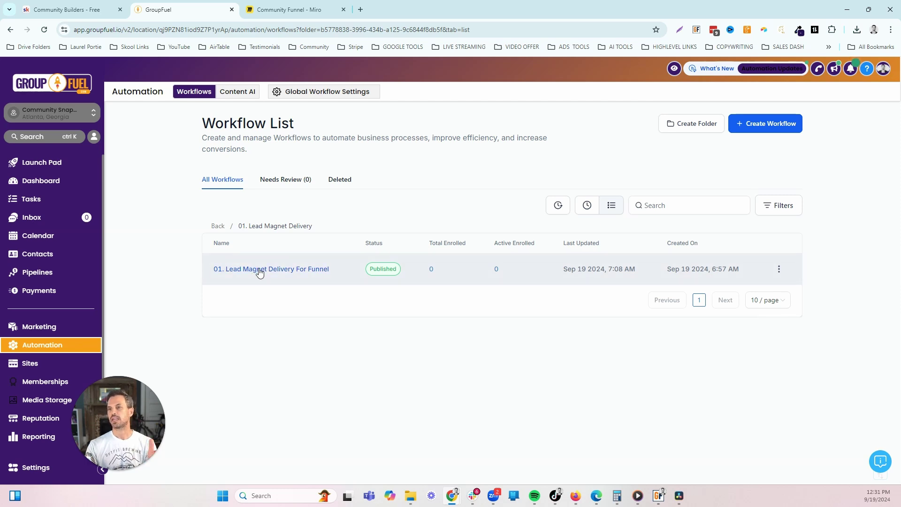
{"action": "left_click", "coordinate": [217, 227]}
{"action": "scroll", "coordinate": [187, 316], "scroll_direction": "down", "scroll_amount": 2}
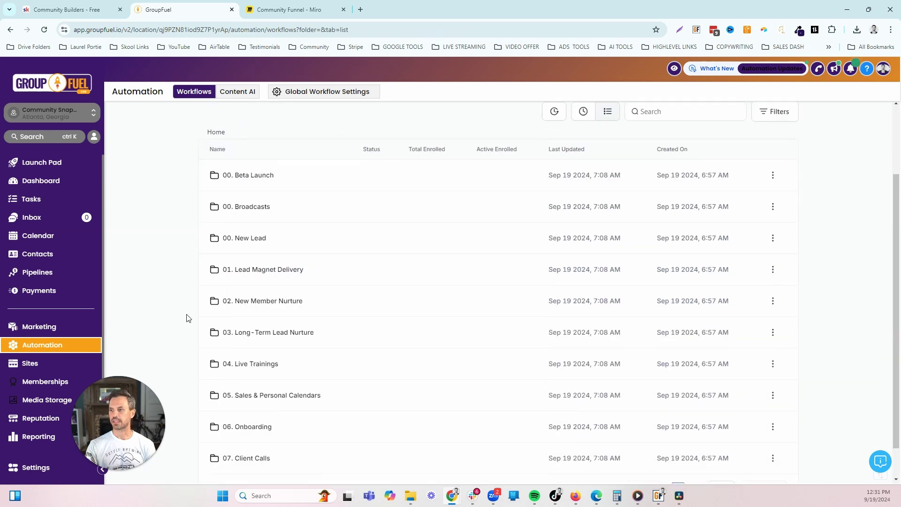
{"action": "left_click", "coordinate": [248, 302]}
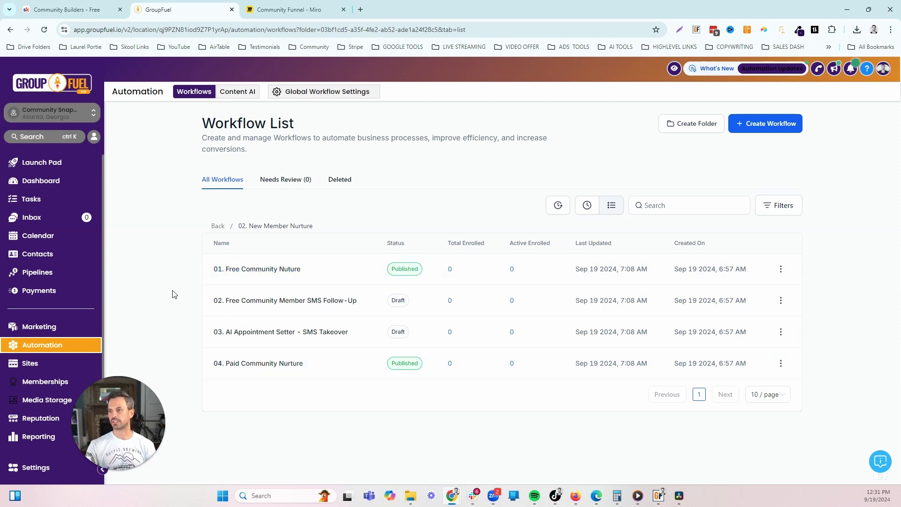
- Open the 01. Free Community Nuture workflow to view its two triggers and DND, pipeline, tag steps
{"action": "left_click", "coordinate": [265, 271]}
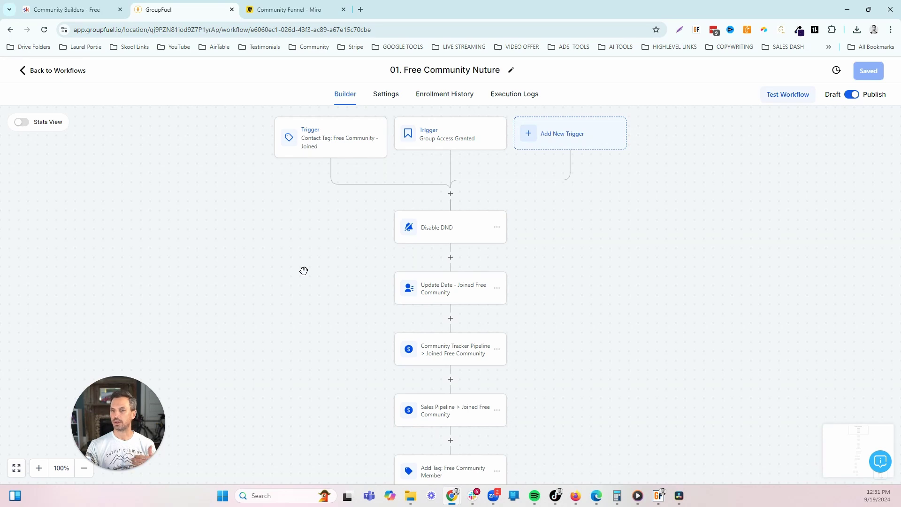
- Pan the canvas down to the Remove from Workflow steps, Email - Start Here and Wait 1 Day
{"action": "left_click_drag", "start_coordinate": [304, 271], "coordinate": [270, 267]}
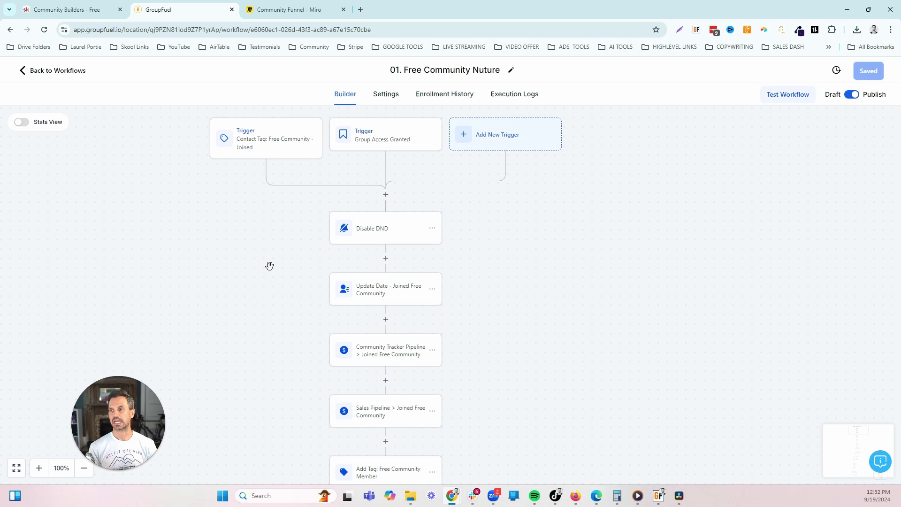
{"action": "scroll", "coordinate": [272, 288], "scroll_direction": "down", "scroll_amount": 2}
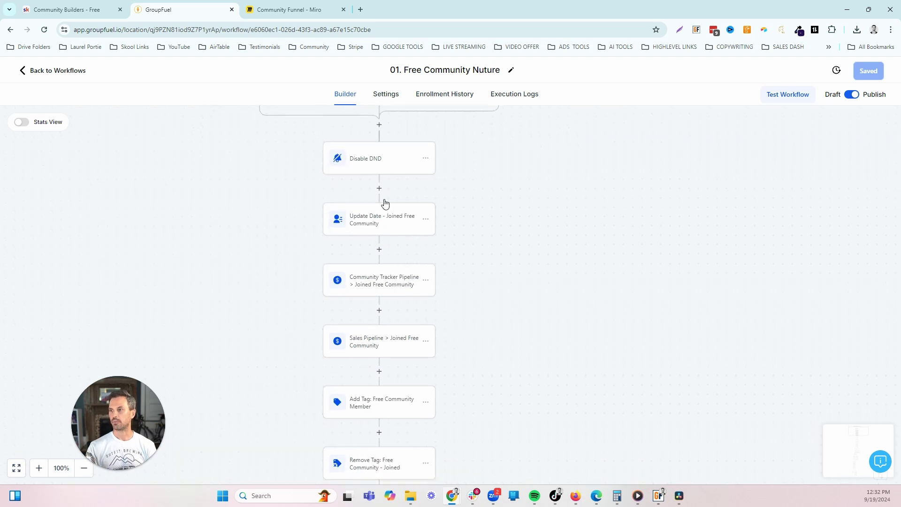
{"action": "left_click_drag", "start_coordinate": [268, 261], "coordinate": [286, 249]}
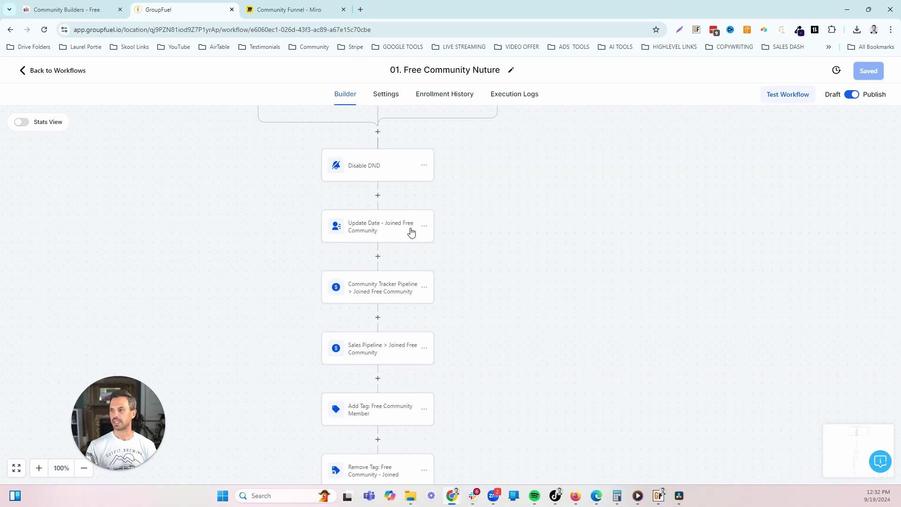
{"action": "left_click_drag", "start_coordinate": [271, 295], "coordinate": [268, 259]}
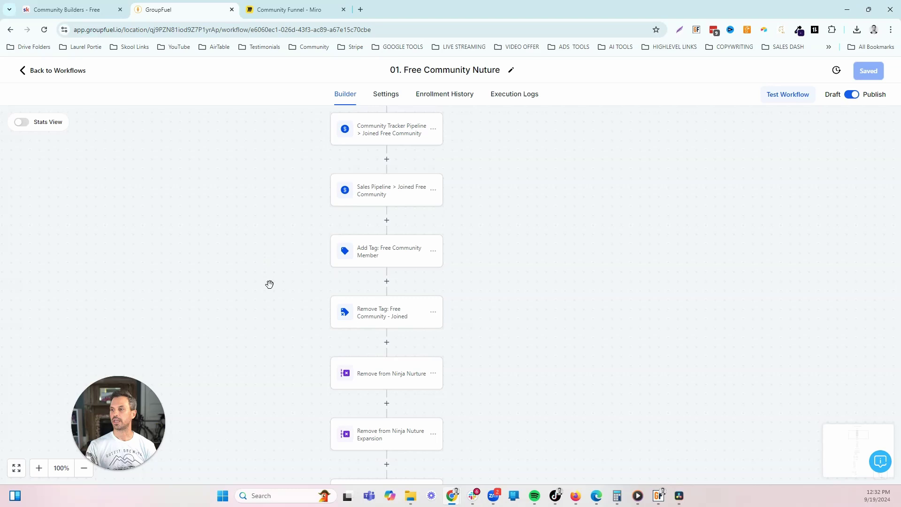
{"action": "left_click_drag", "start_coordinate": [272, 320], "coordinate": [281, 227]}
{"action": "scroll", "coordinate": [281, 227], "scroll_direction": "down", "scroll_amount": 8}
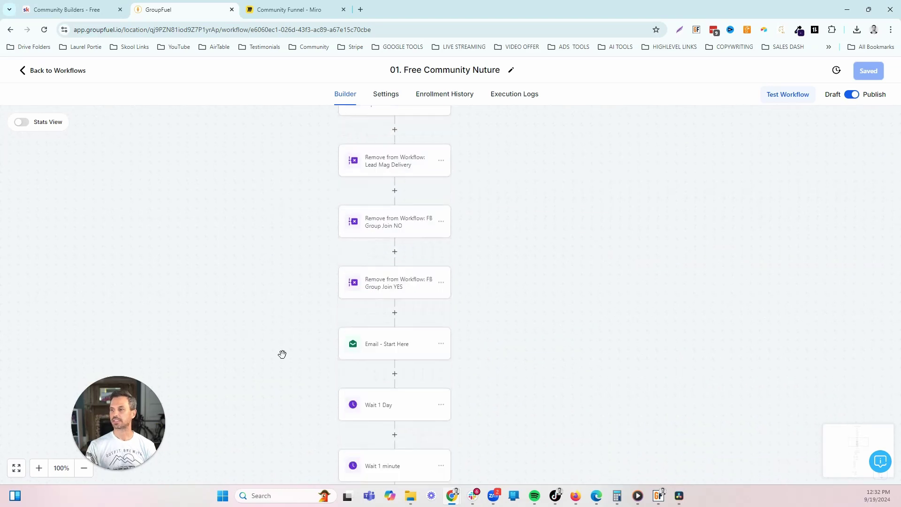
- Pan through the Opened Email / Did Not Open branches to Email Open?, then exit the builder
{"action": "left_click_drag", "start_coordinate": [276, 342], "coordinate": [253, 264]}
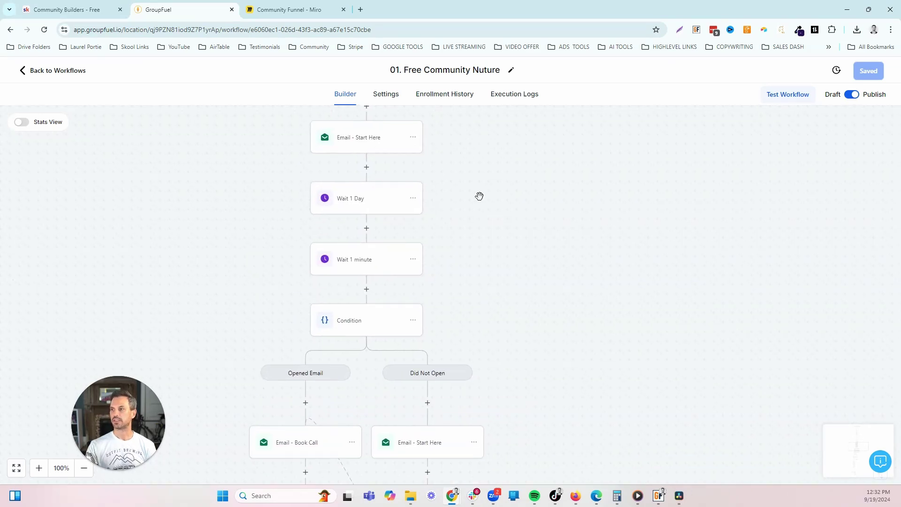
{"action": "left_click_drag", "start_coordinate": [497, 231], "coordinate": [483, 222]}
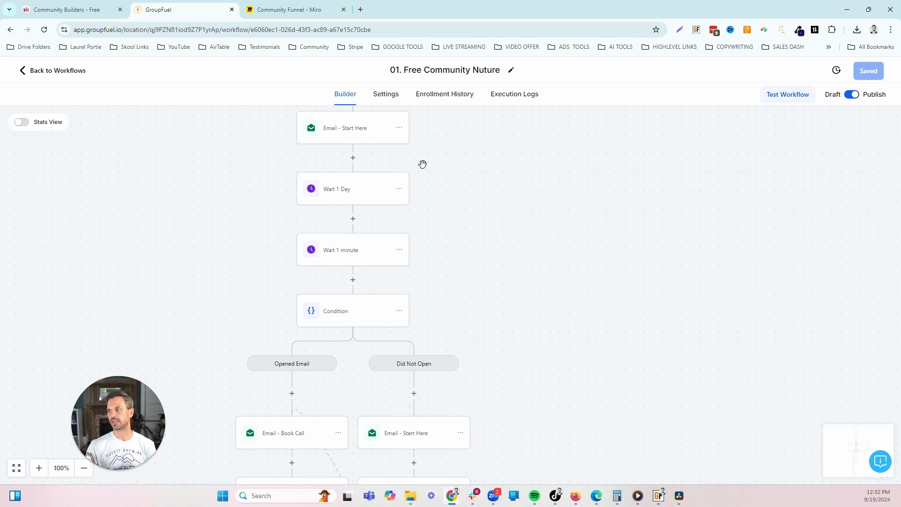
{"action": "left_click_drag", "start_coordinate": [454, 205], "coordinate": [449, 179]}
{"action": "left_click_drag", "start_coordinate": [462, 216], "coordinate": [466, 234]}
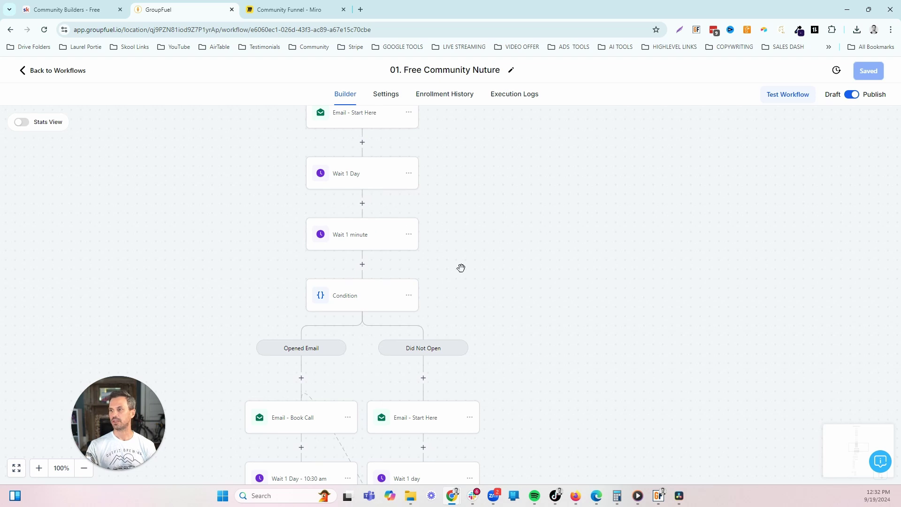
{"action": "left_click_drag", "start_coordinate": [478, 274], "coordinate": [473, 237]}
{"action": "left_click_drag", "start_coordinate": [497, 281], "coordinate": [489, 251]}
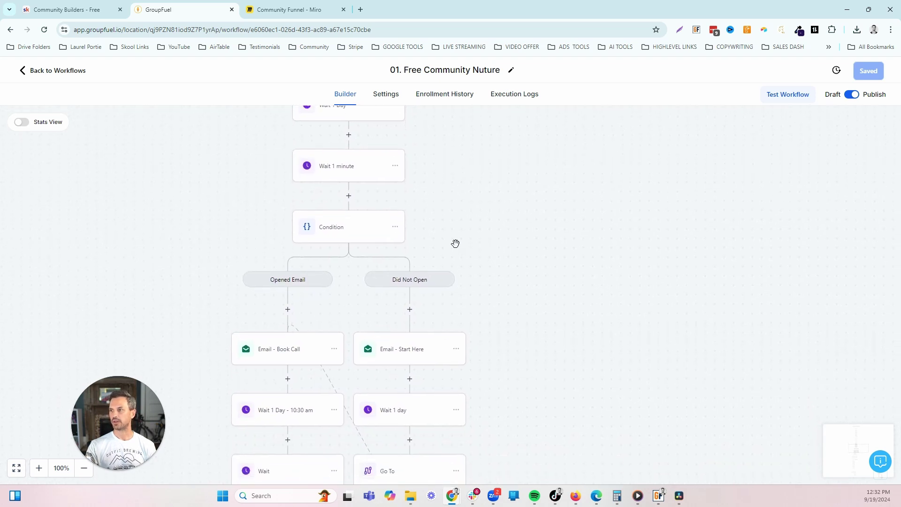
{"action": "left_click_drag", "start_coordinate": [496, 400], "coordinate": [499, 336]}
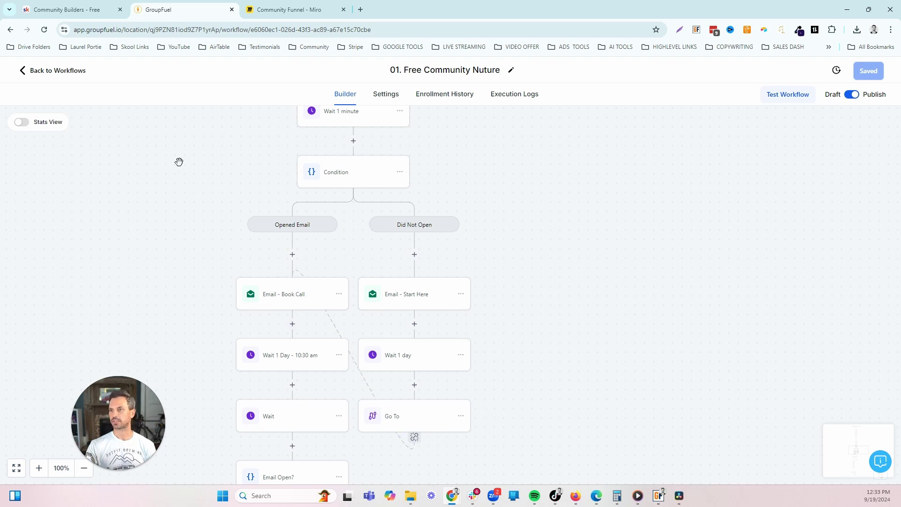
{"action": "left_click", "coordinate": [74, 76]}
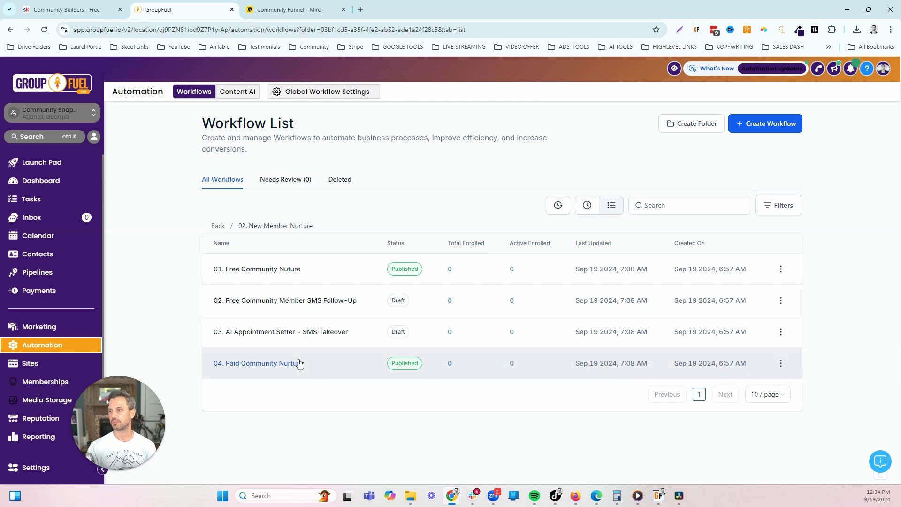
- Open the 01. Ninja Nurture Sequence workflow from the 03. Long-Term Lead Nurture folder
{"action": "left_click", "coordinate": [218, 226]}
{"action": "scroll", "coordinate": [197, 328], "scroll_direction": "down", "scroll_amount": 3}
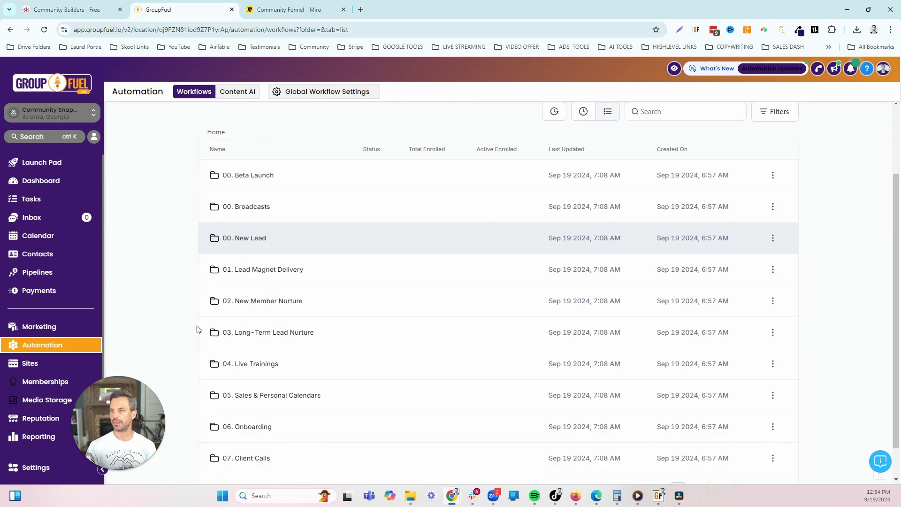
{"action": "left_click", "coordinate": [251, 294]}
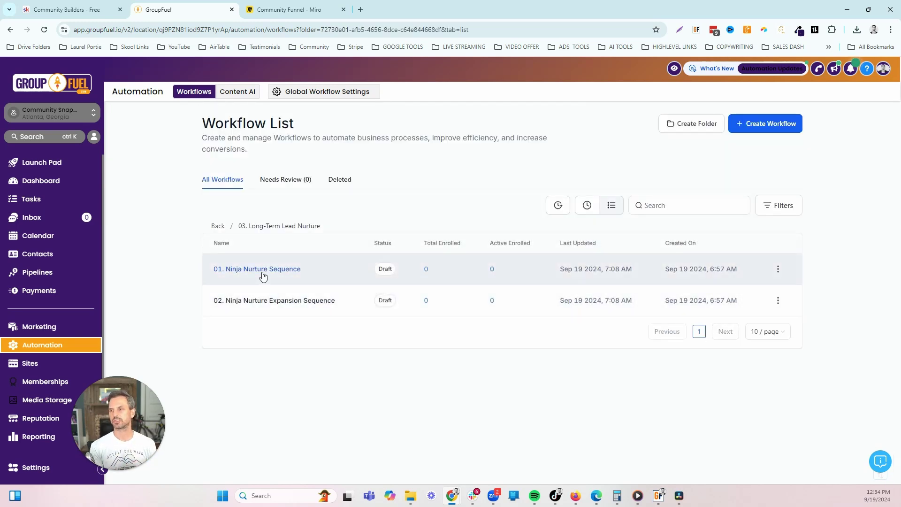
{"action": "left_click", "coordinate": [263, 275]}
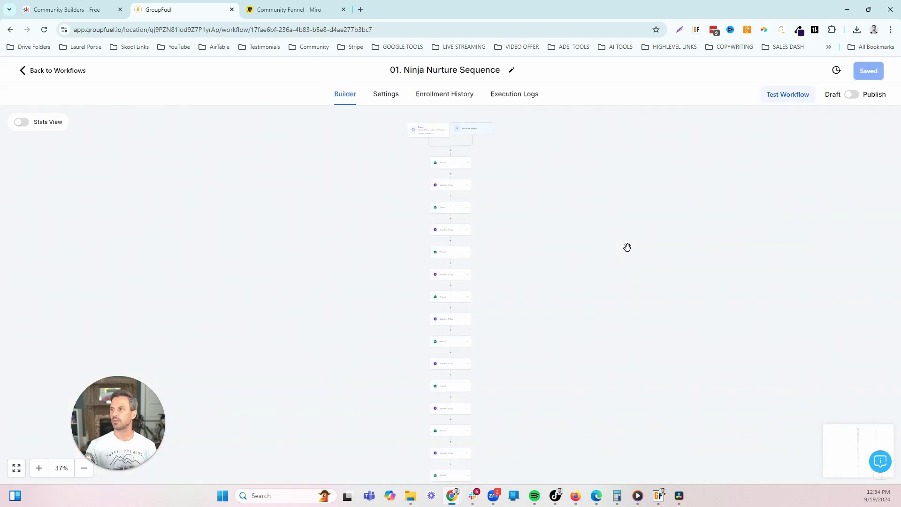
- Scroll through the sequence's daily emails and return to the folder's workflow list
{"action": "scroll", "coordinate": [642, 233], "scroll_direction": "down", "scroll_amount": 5}
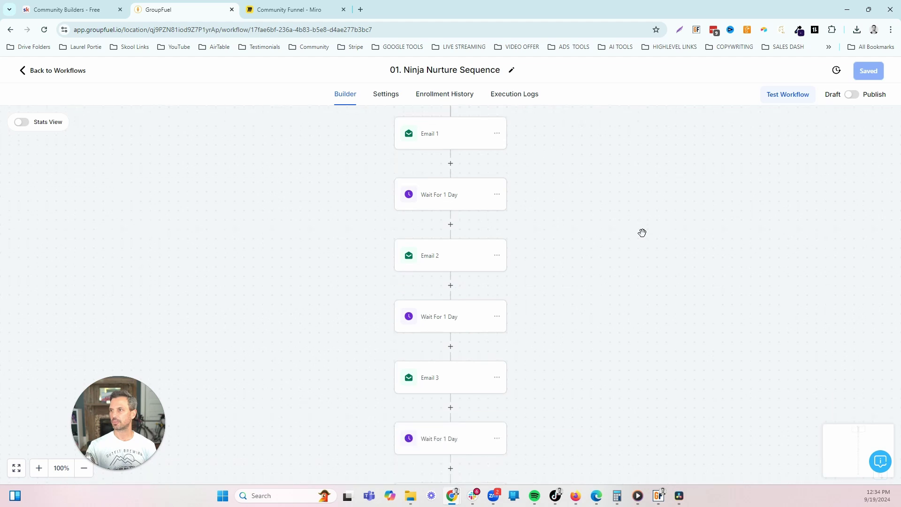
{"action": "scroll", "coordinate": [642, 232], "scroll_direction": "down", "scroll_amount": 8}
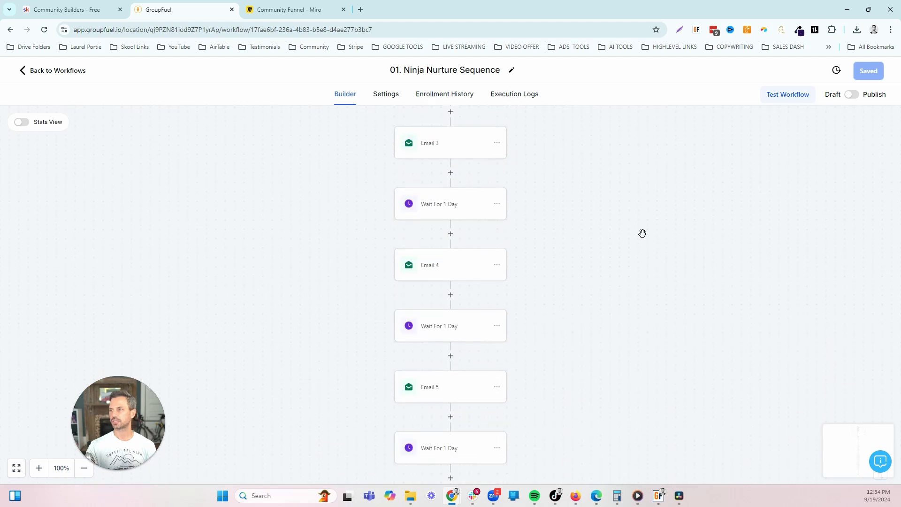
{"action": "scroll", "coordinate": [642, 233], "scroll_direction": "down", "scroll_amount": 5}
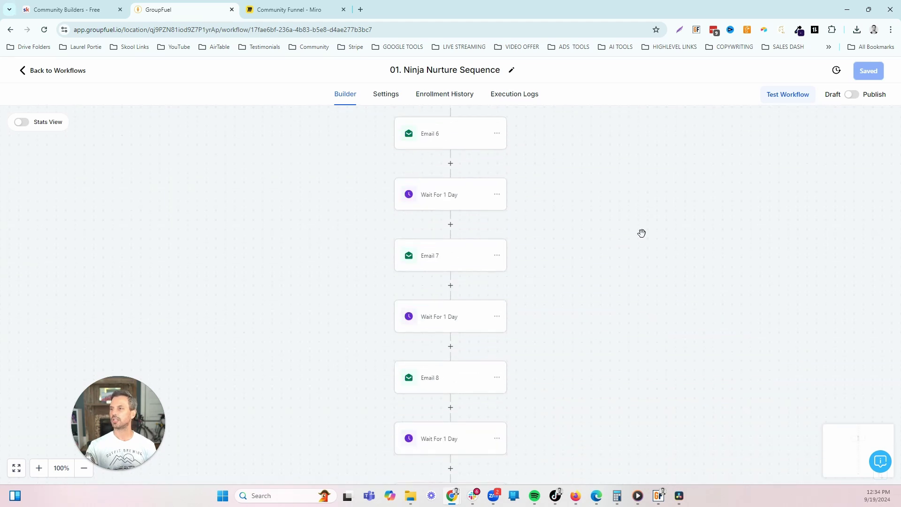
{"action": "left_click", "coordinate": [52, 70]}
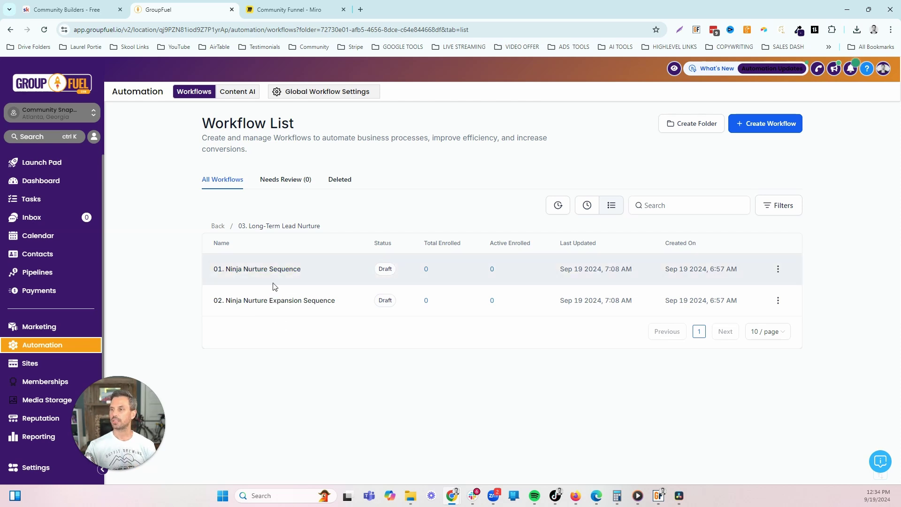
- From Home, open 05. Sales & Personal Calendars and then its 02. Sales Call Calendars subfolder
{"action": "left_click", "coordinate": [217, 226]}
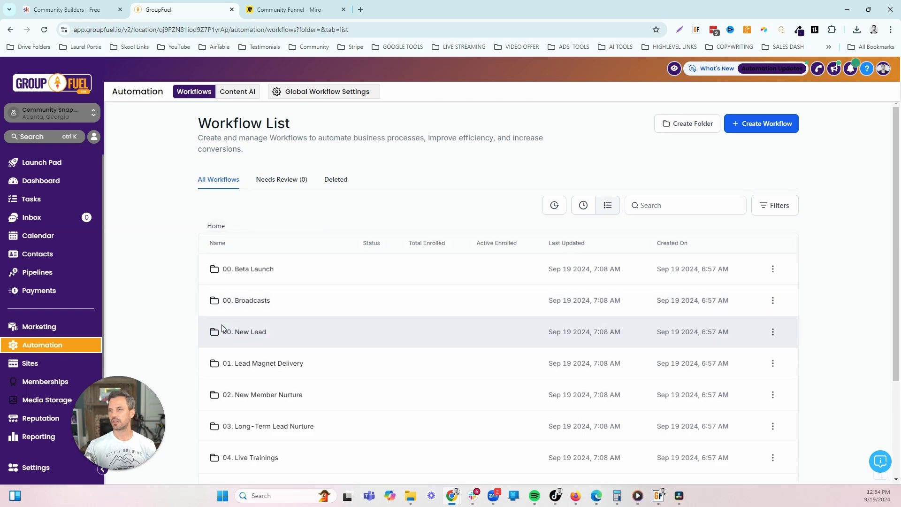
{"action": "scroll", "coordinate": [222, 327], "scroll_direction": "down", "scroll_amount": 2}
{"action": "scroll", "coordinate": [223, 328], "scroll_direction": "down", "scroll_amount": 1}
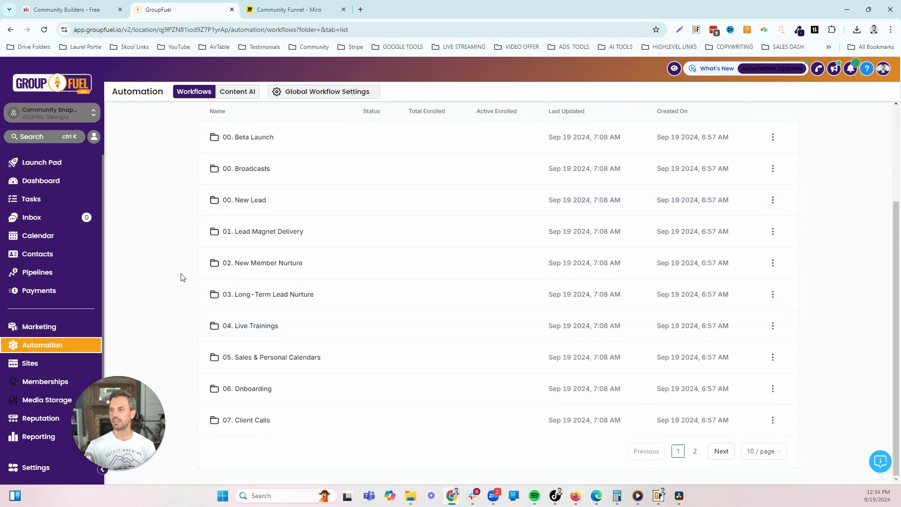
{"action": "left_click", "coordinate": [252, 360]}
{"action": "left_click", "coordinate": [258, 271]}
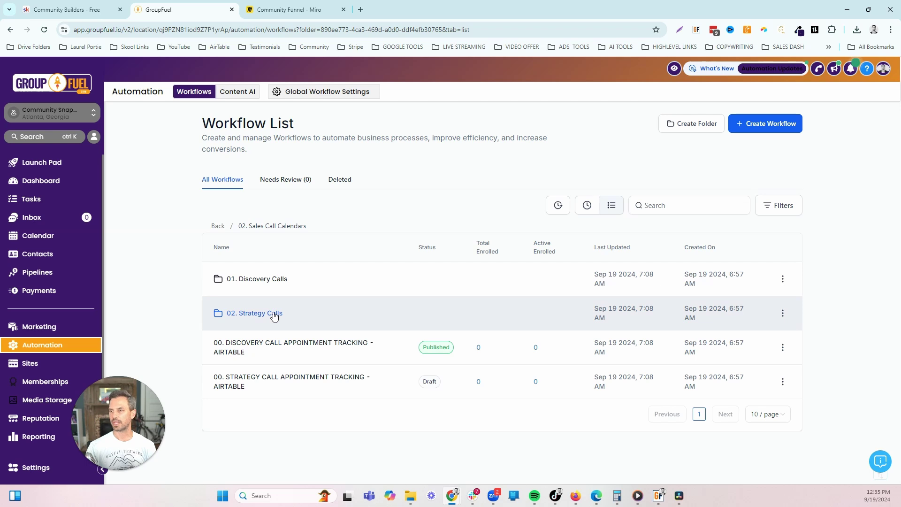
- Open the 01. Discovery Calls folder to review its five published workflows, then return to 02. Sales Call Calendars
{"action": "left_click", "coordinate": [263, 281]}
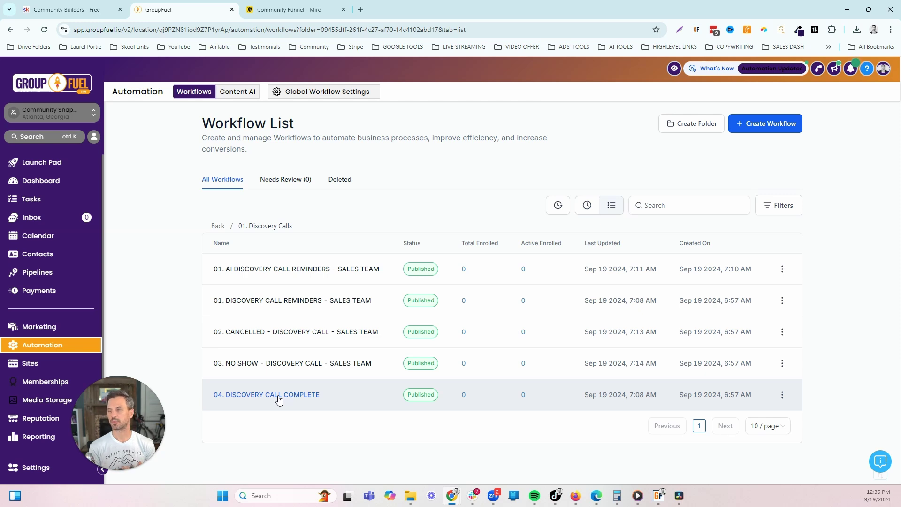
{"action": "left_click", "coordinate": [217, 227]}
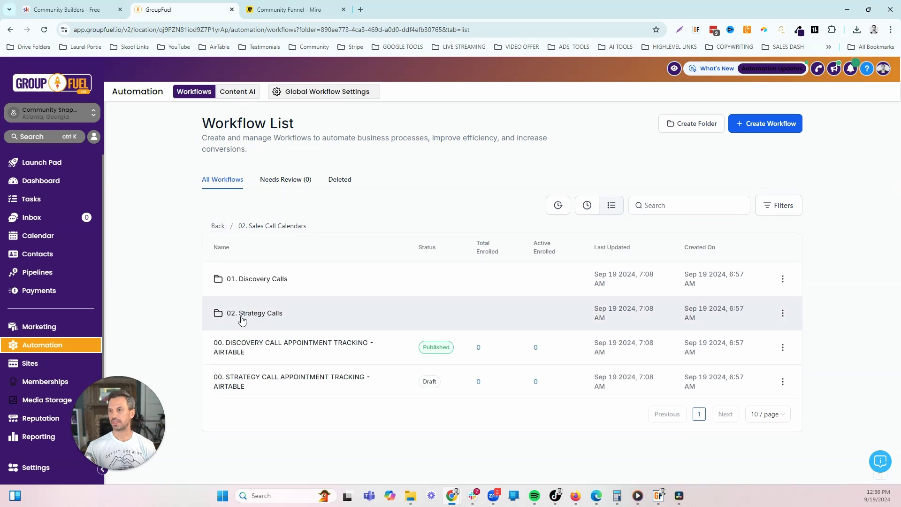
- Go up from 02. Sales Call Calendars to 05. Sales & Personal Calendars, then to the Home folder list
{"action": "left_click", "coordinate": [219, 226]}
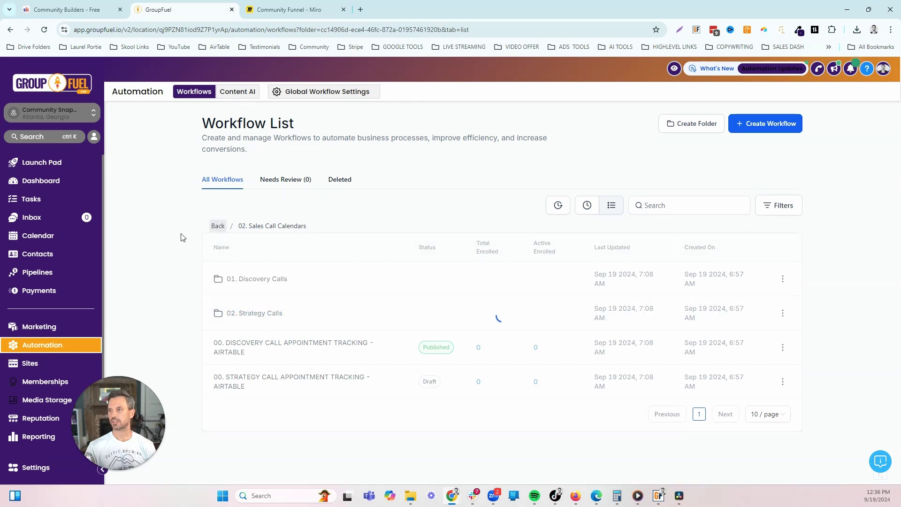
{"action": "left_click", "coordinate": [247, 359]}
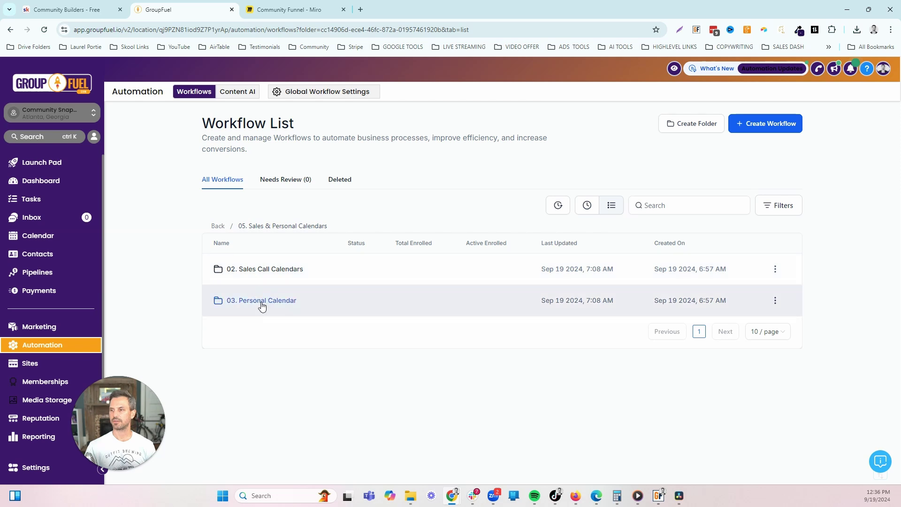
{"action": "left_click", "coordinate": [218, 227]}
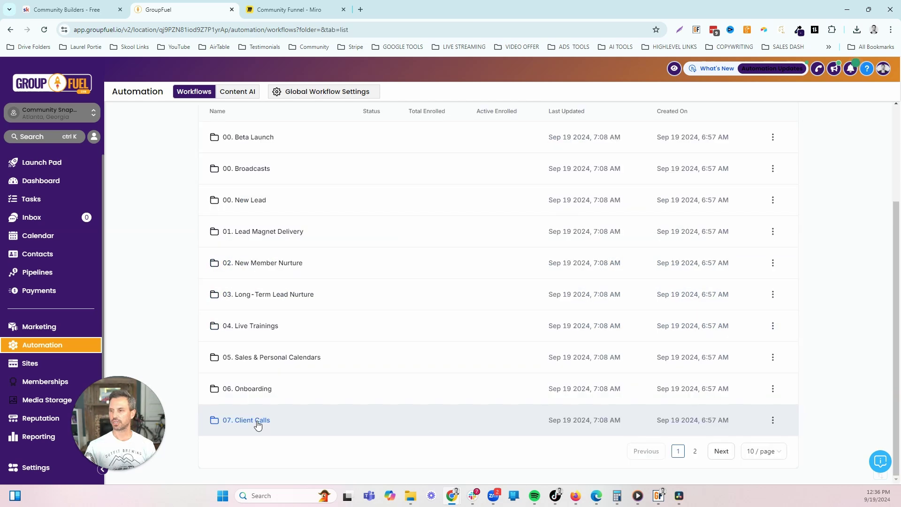